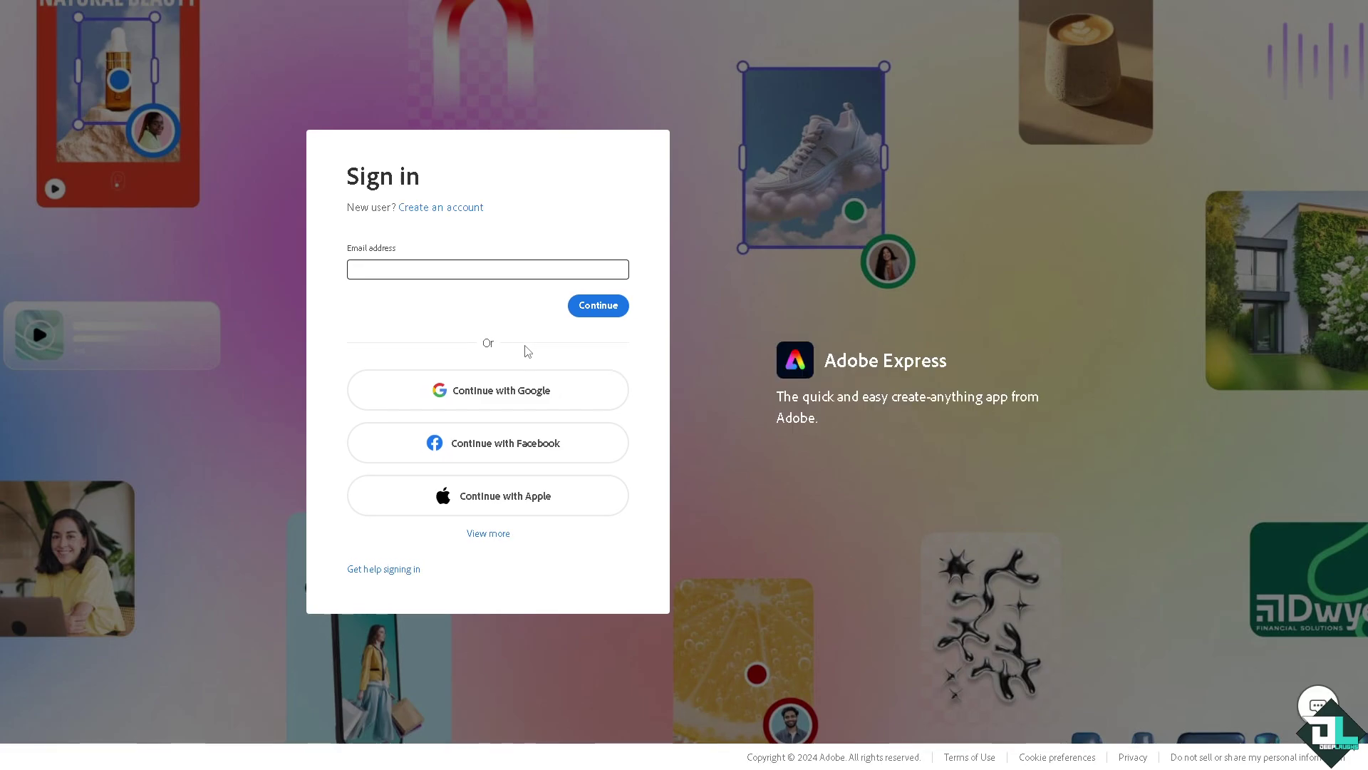
Step: Reach the Adobe account creation page through the sign-in screen's extra options
{"action": "left_click", "coordinate": [488, 534]}
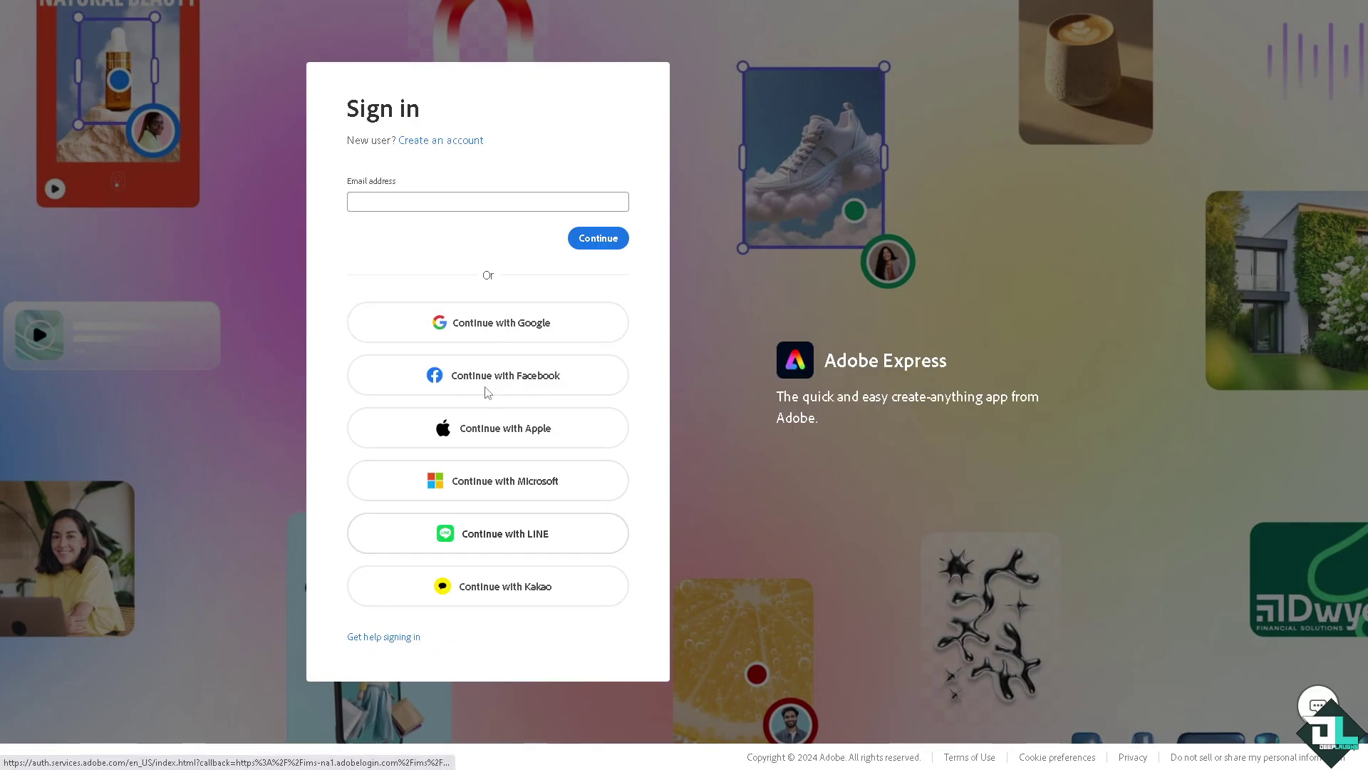
{"action": "left_click", "coordinate": [471, 140]}
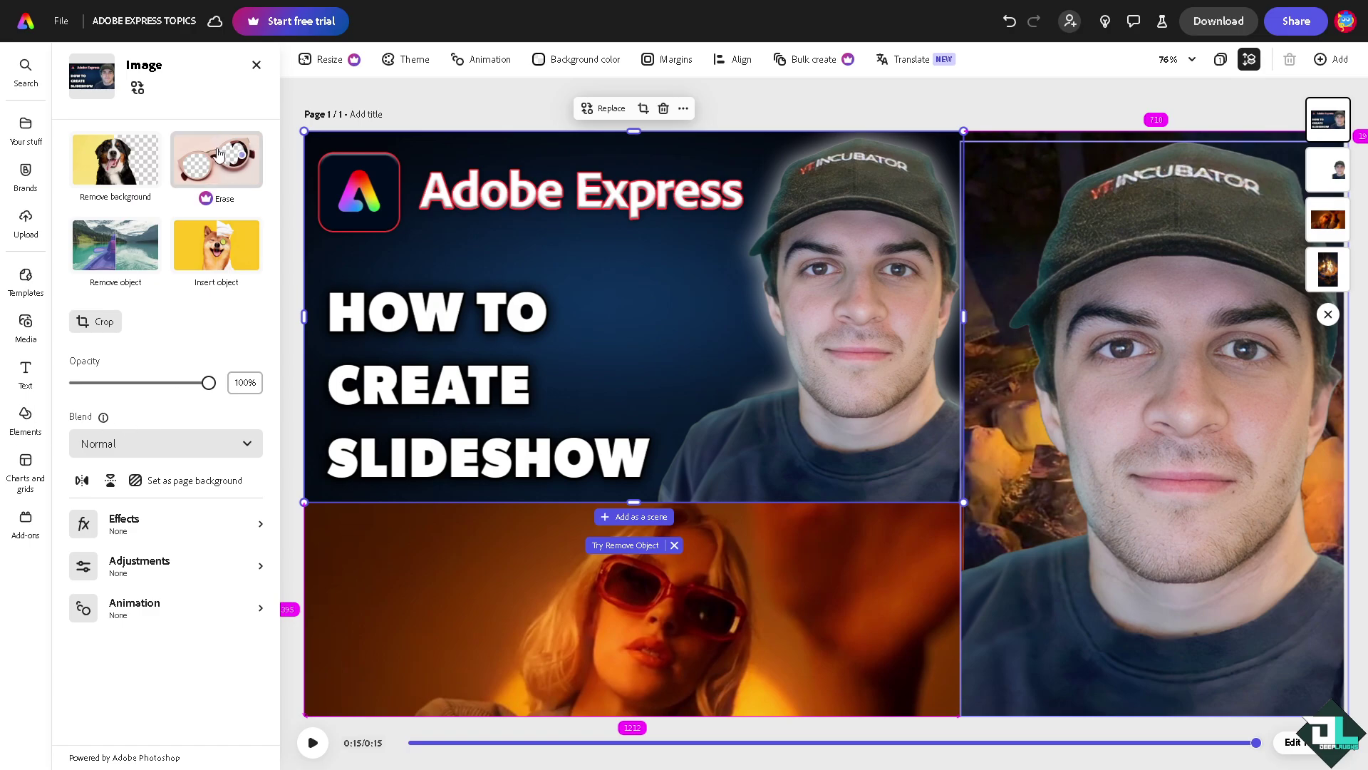
Step: Close the Image panel and start a presentation from the orange Creative Portfolio template
{"action": "left_click", "coordinate": [257, 66]}
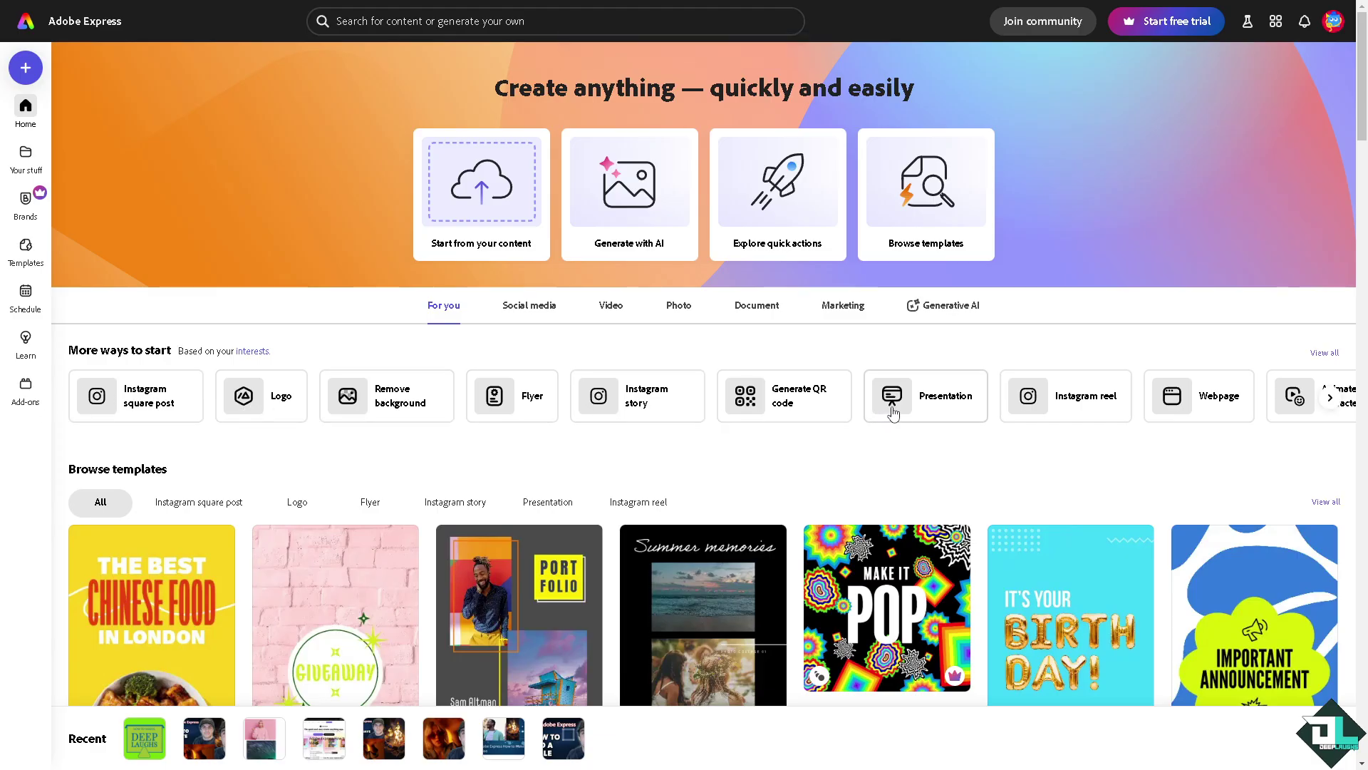
{"action": "left_click", "coordinate": [932, 402]}
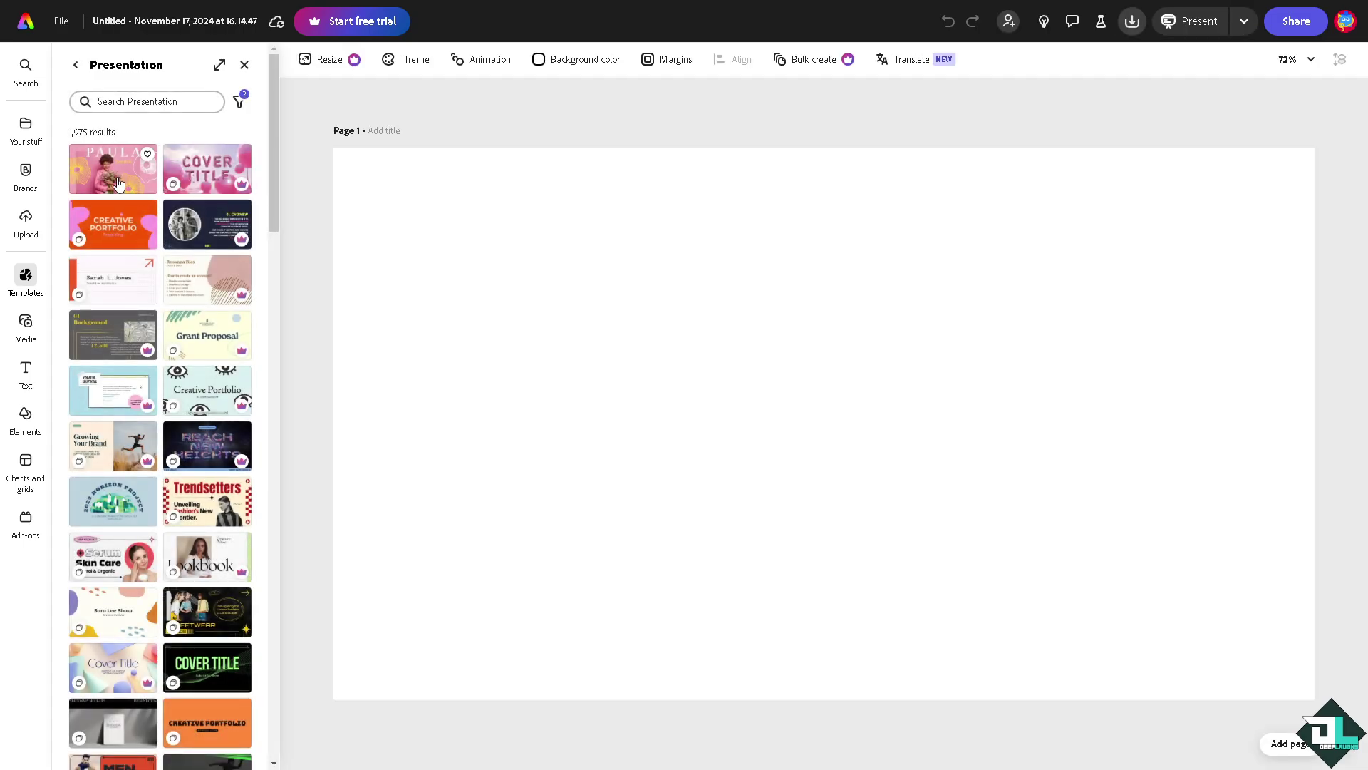
{"action": "scroll", "coordinate": [128, 274], "scroll_direction": "down", "scroll_amount": 1}
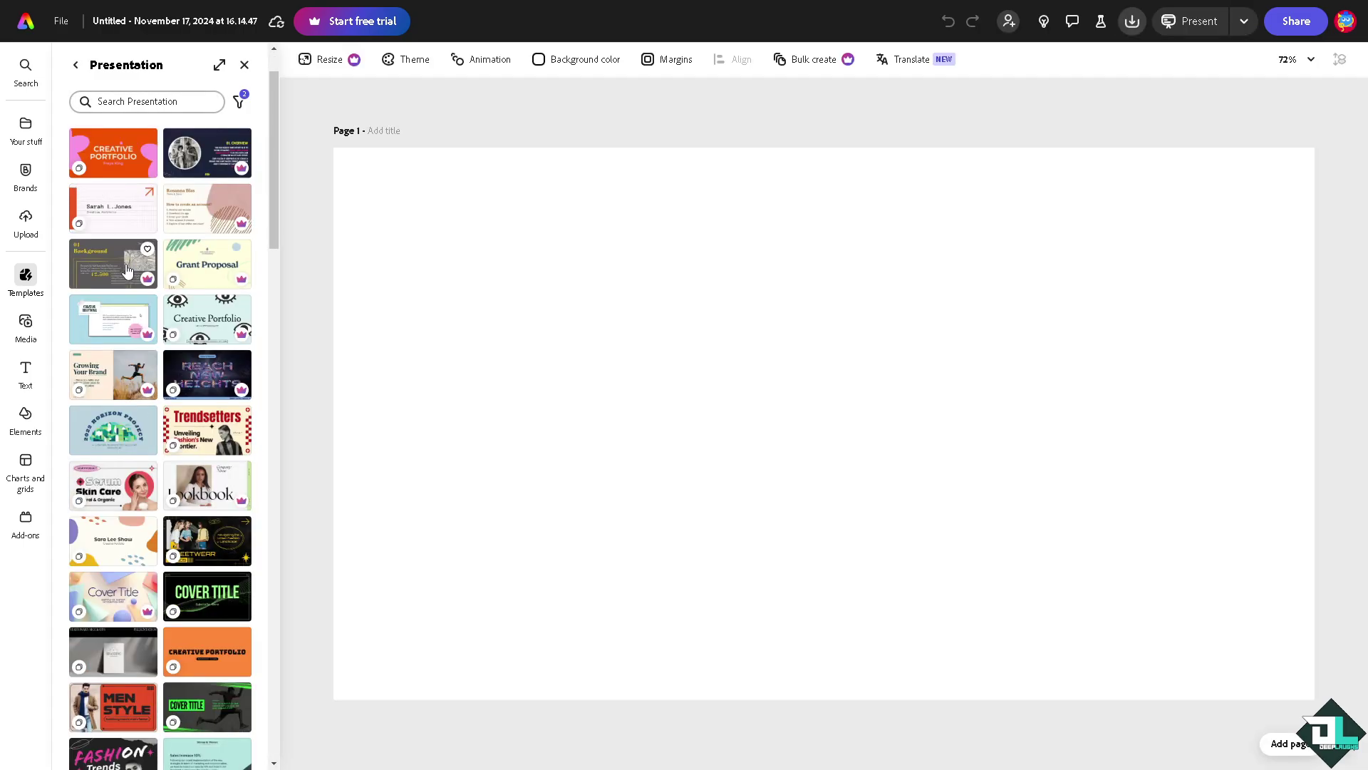
{"action": "scroll", "coordinate": [127, 273], "scroll_direction": "up", "scroll_amount": 1}
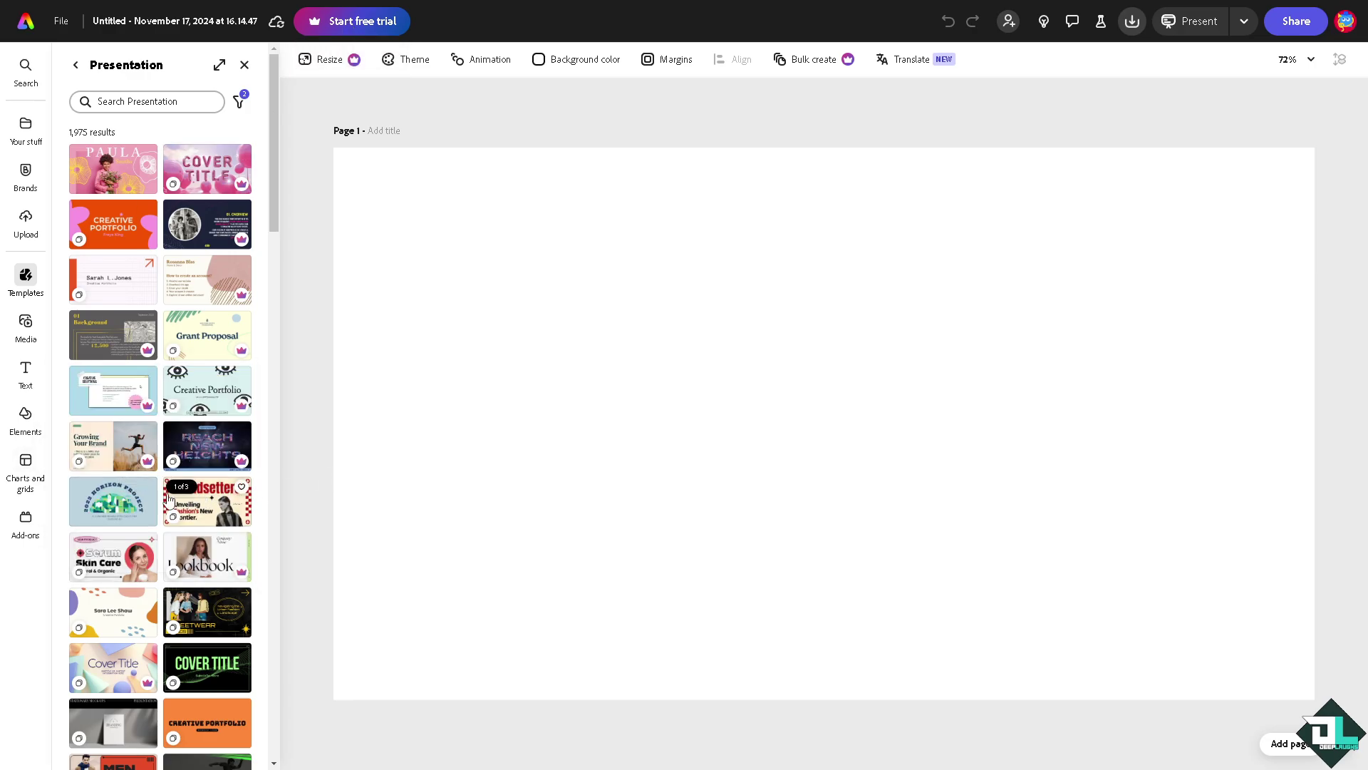
{"action": "scroll", "coordinate": [126, 496], "scroll_direction": "down", "scroll_amount": 1}
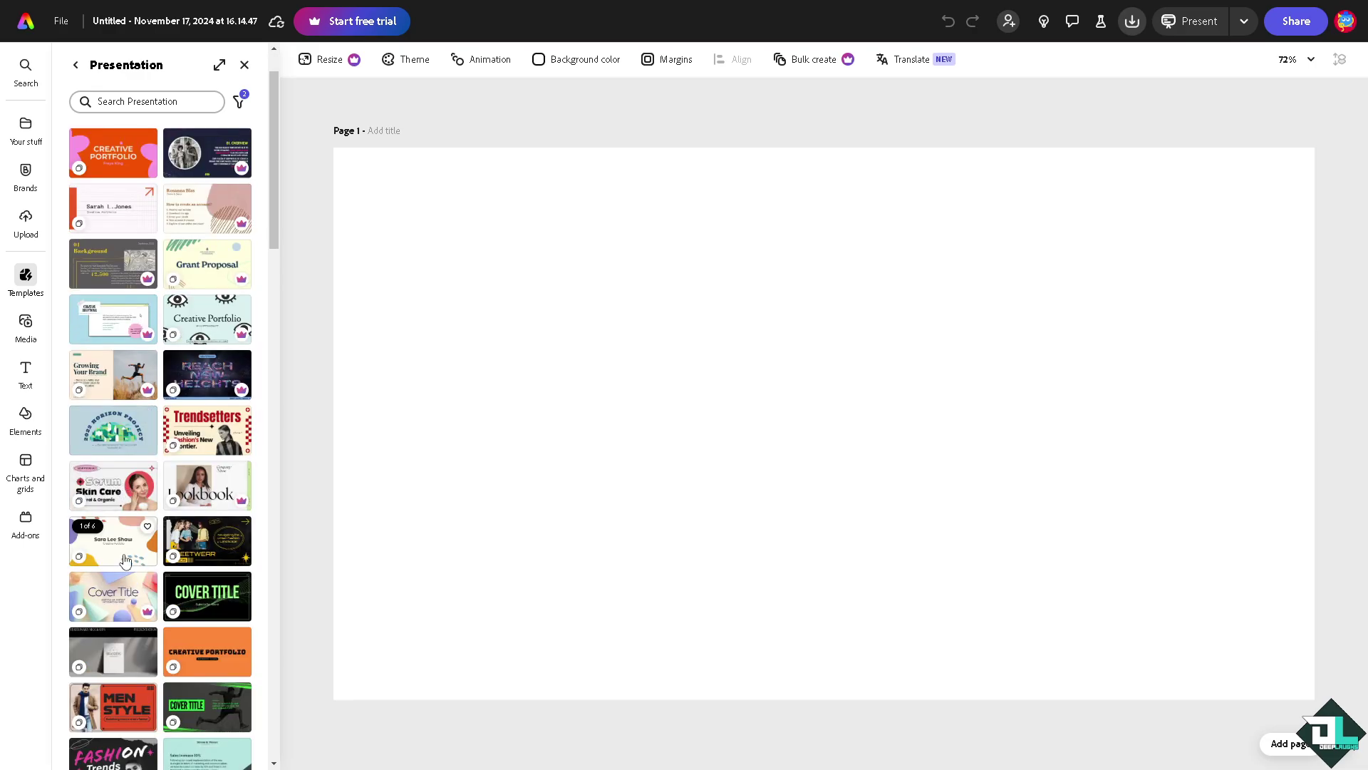
{"action": "left_click", "coordinate": [192, 648]}
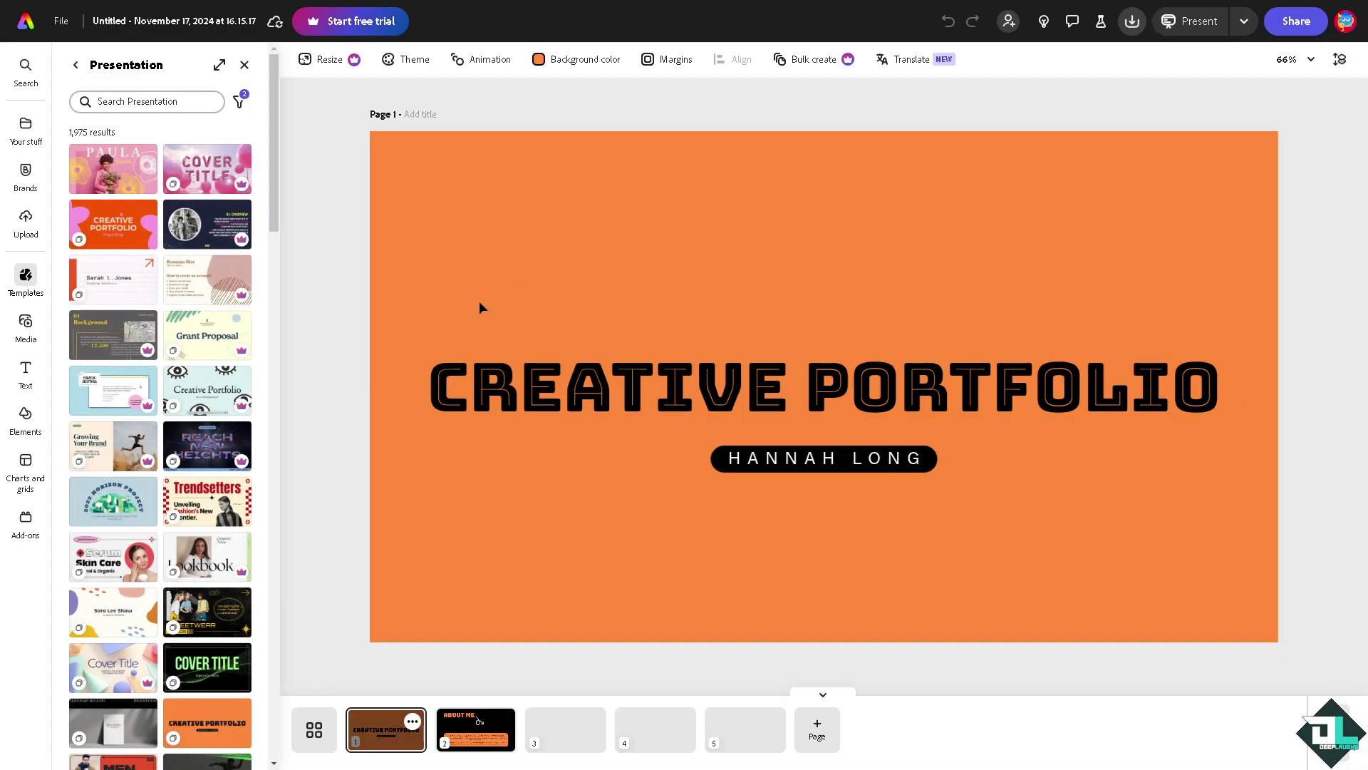
Step: Preview the About Me, Education, Projects, Contact and cover slides in the page strip
{"action": "left_click", "coordinate": [476, 729]}
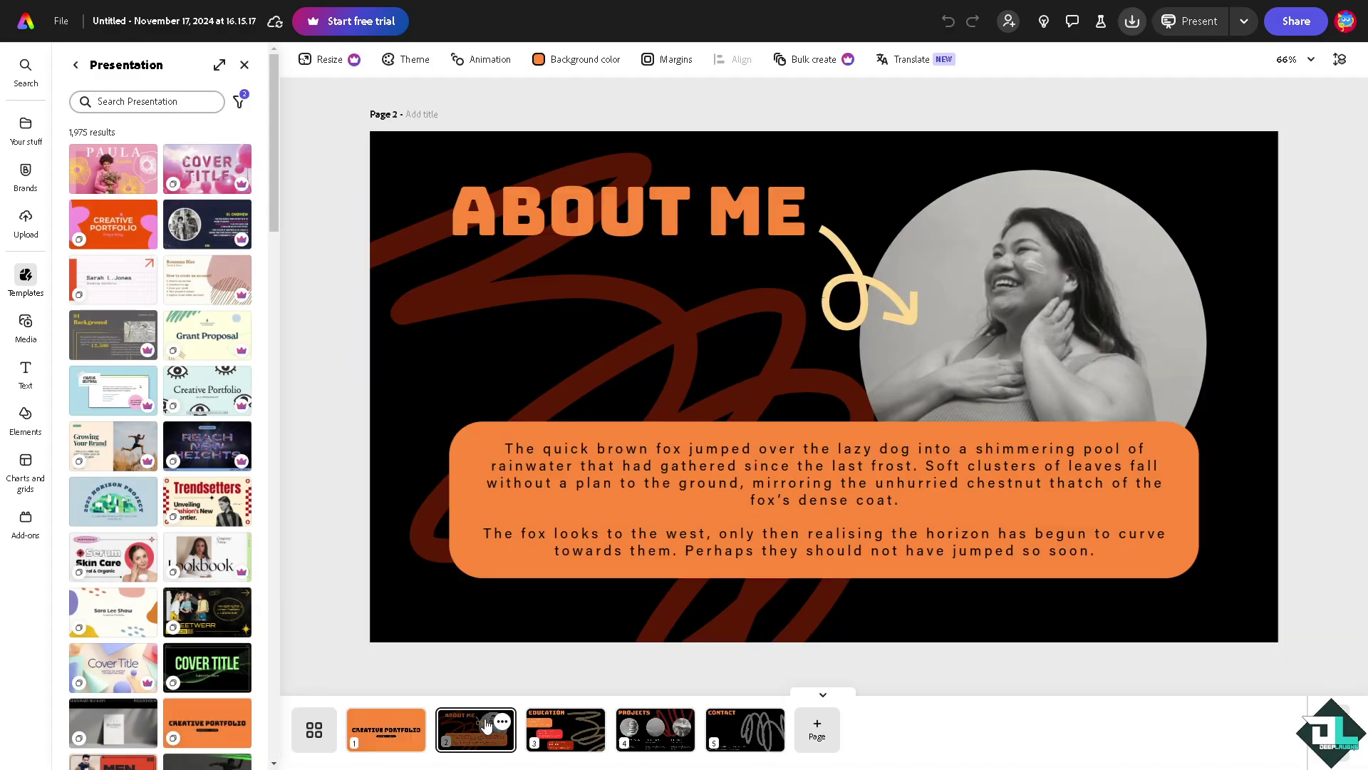
{"action": "left_click", "coordinate": [564, 730]}
{"action": "left_click", "coordinate": [654, 727]}
{"action": "left_click", "coordinate": [738, 729]}
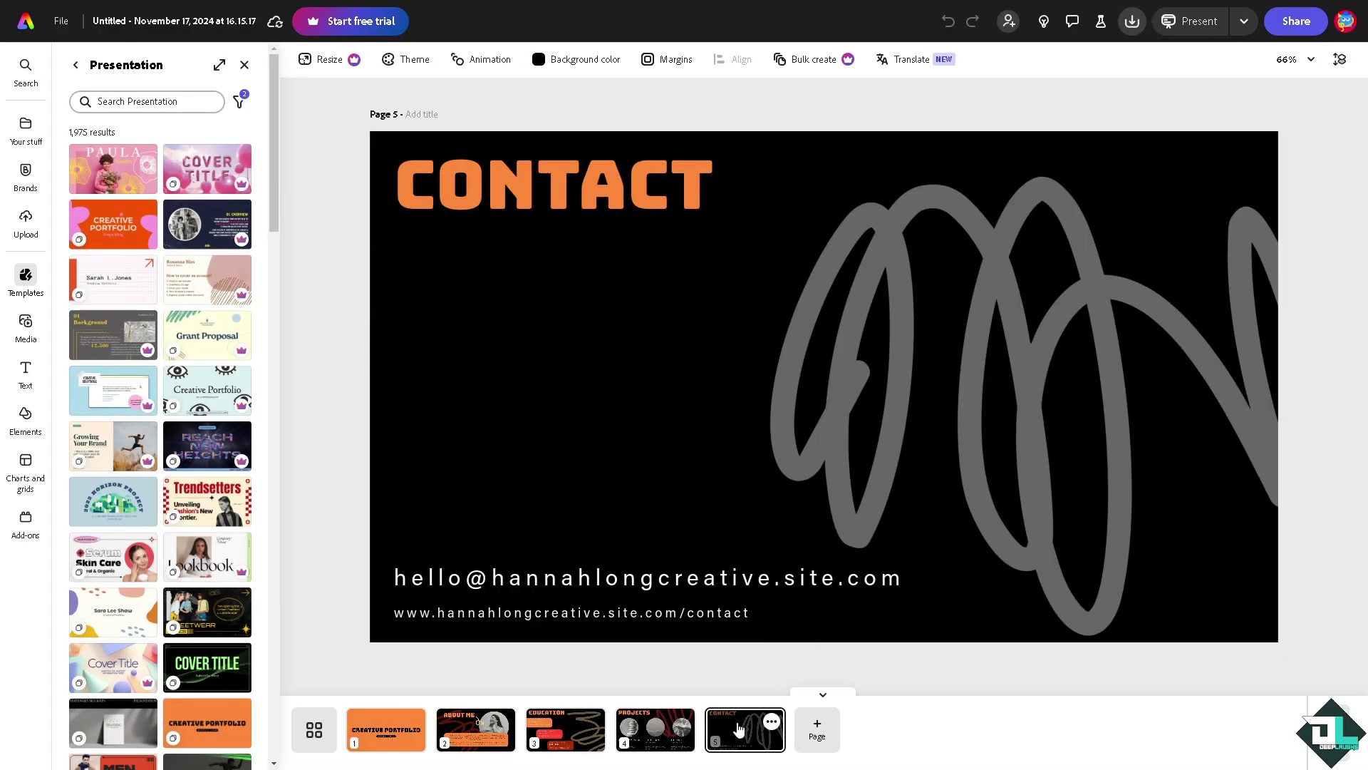
{"action": "left_click", "coordinate": [386, 730]}
{"action": "left_click", "coordinate": [474, 735]}
{"action": "left_click", "coordinate": [565, 732]}
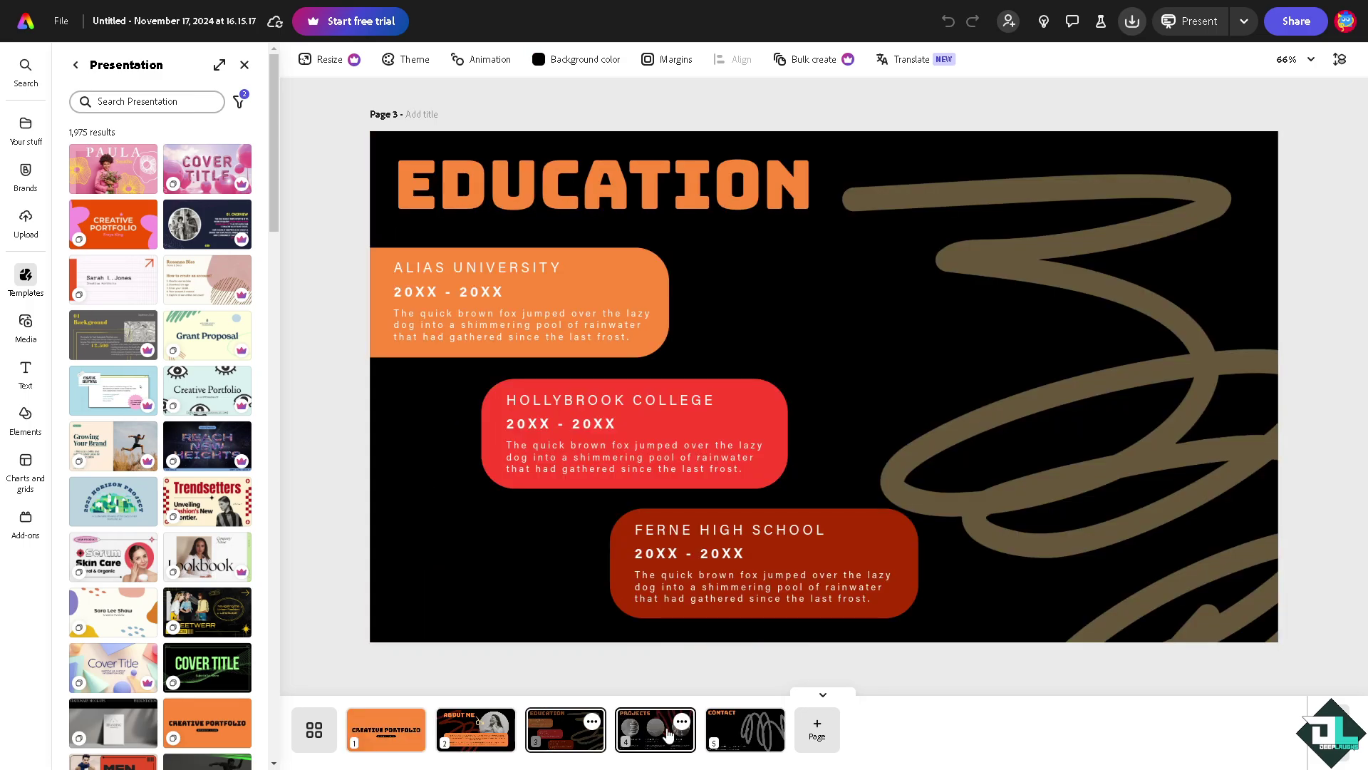
{"action": "left_click", "coordinate": [655, 731]}
{"action": "left_click", "coordinate": [736, 731]}
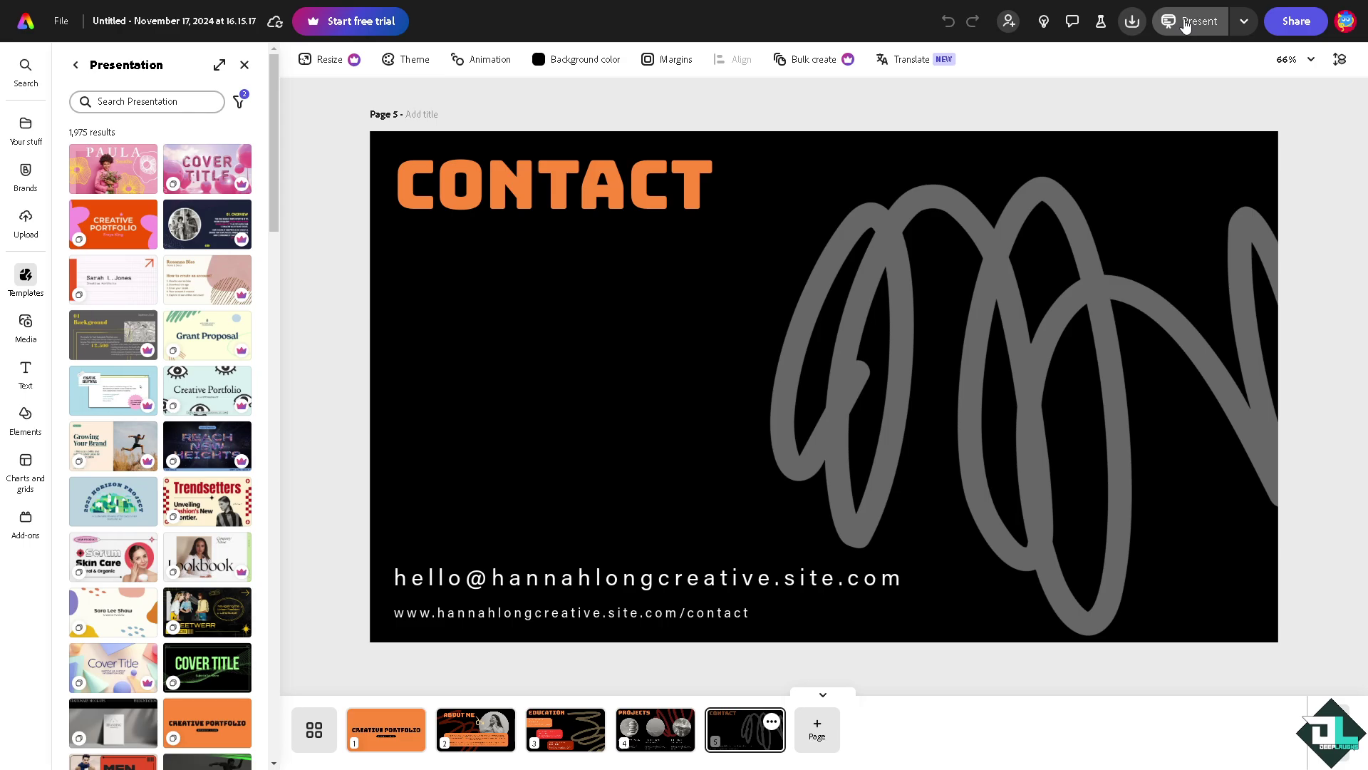
Step: Present the portfolio full screen, exit with Esc, and return to page 1
{"action": "left_click", "coordinate": [1185, 26]}
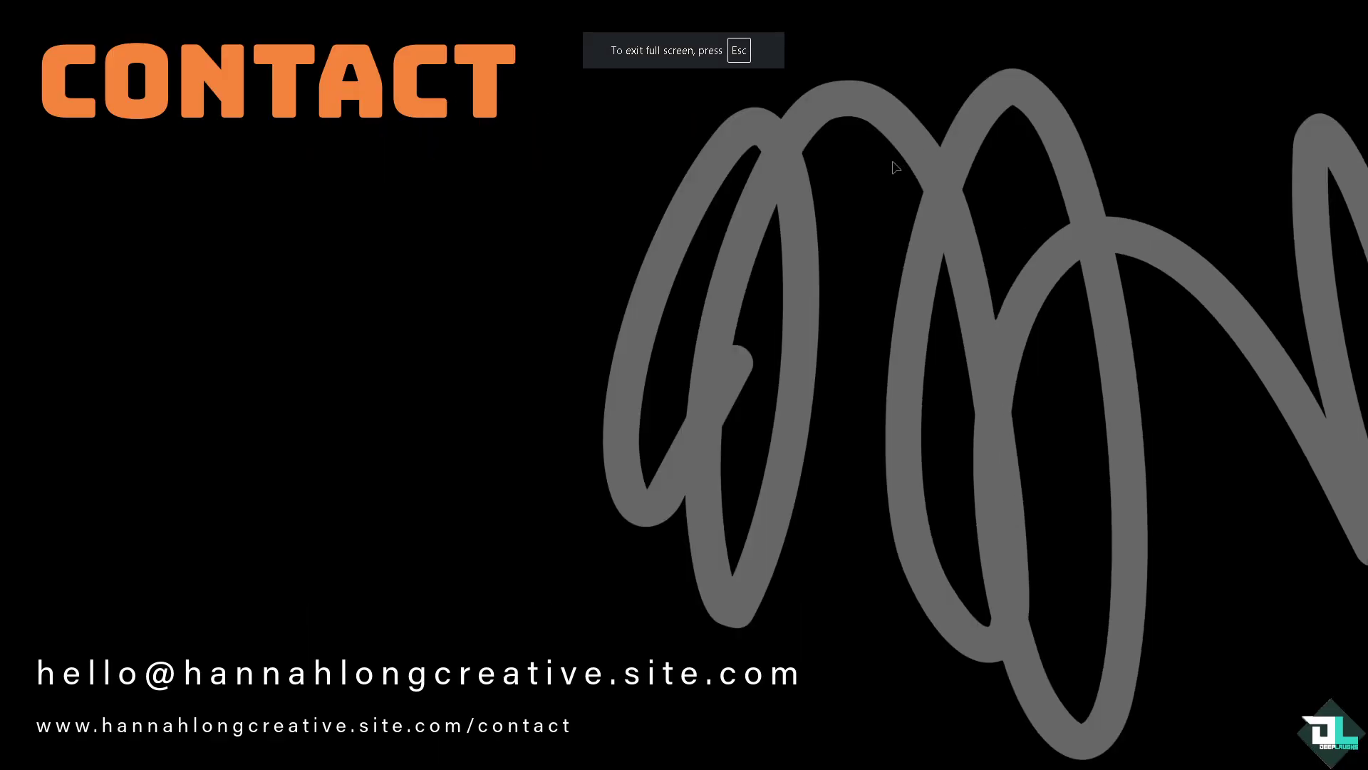
{"action": "left_click", "coordinate": [630, 347]}
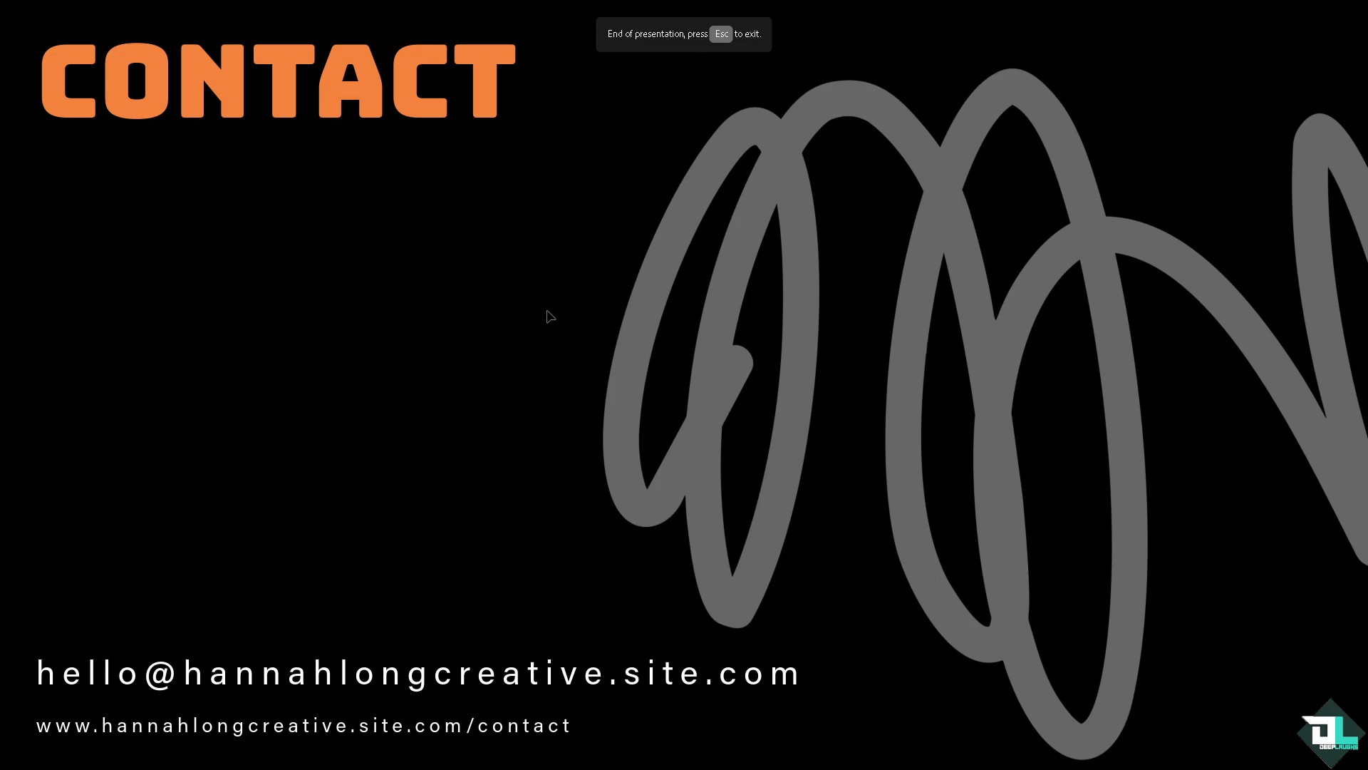
{"action": "key", "text": "Escape"}
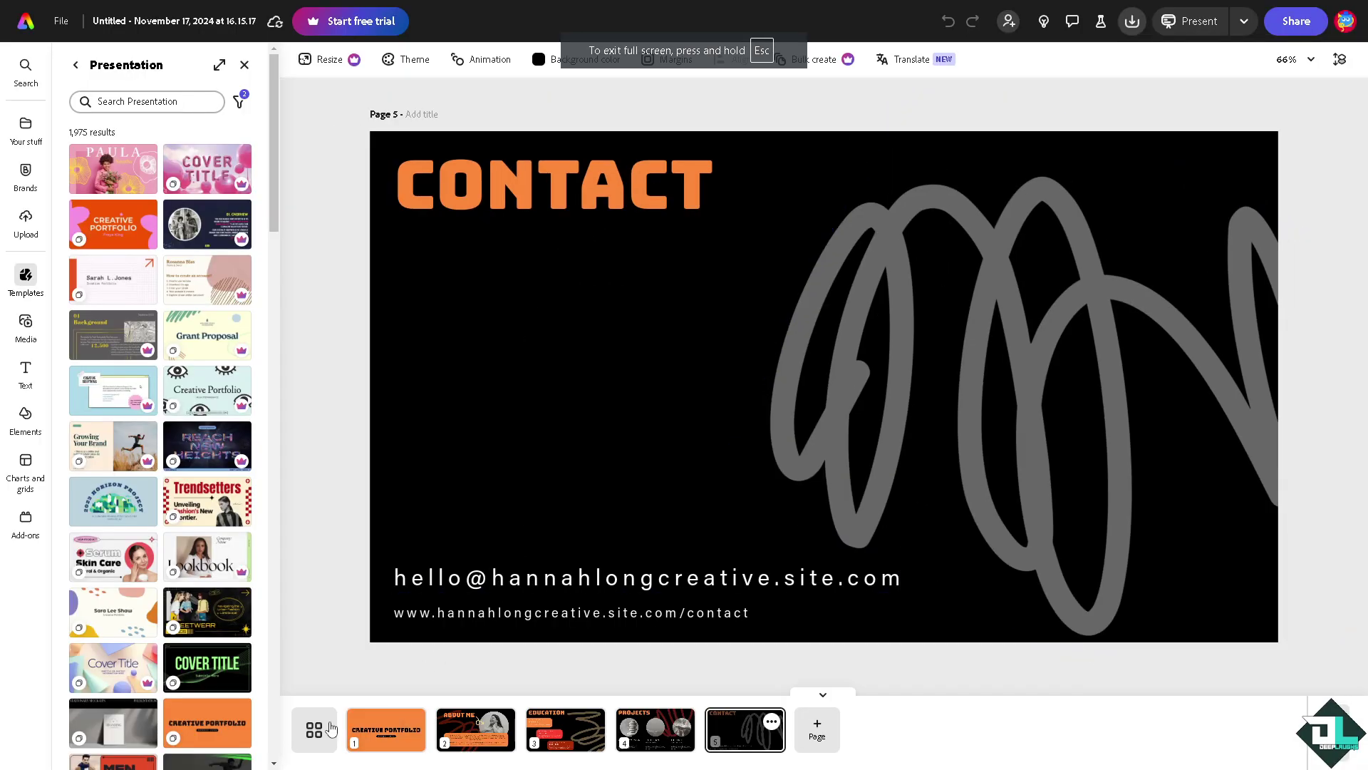
{"action": "left_click", "coordinate": [385, 729]}
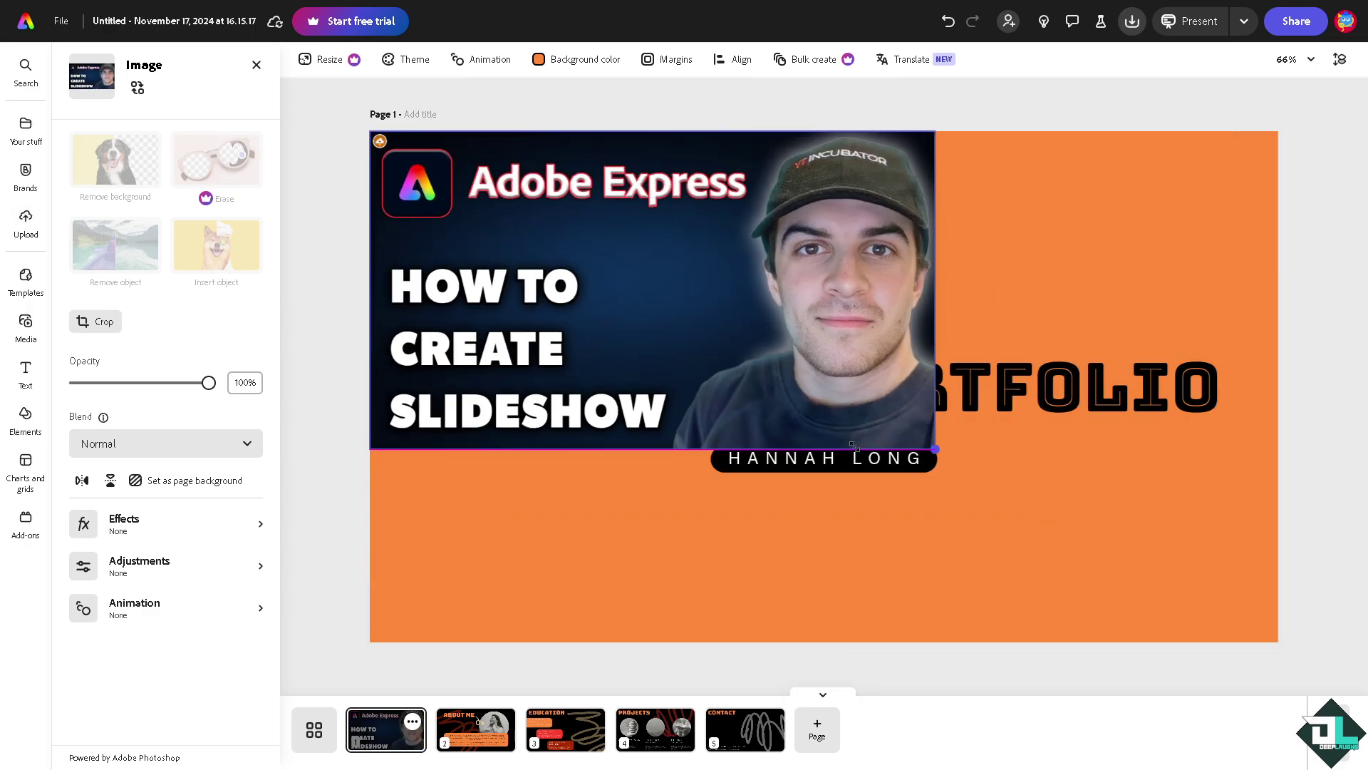
Step: Shrink the slideshow thumbnail and move it above the CREATIVE PORTFOLIO title
{"action": "left_click_drag", "start_coordinate": [1277, 642], "coordinate": [702, 317]}
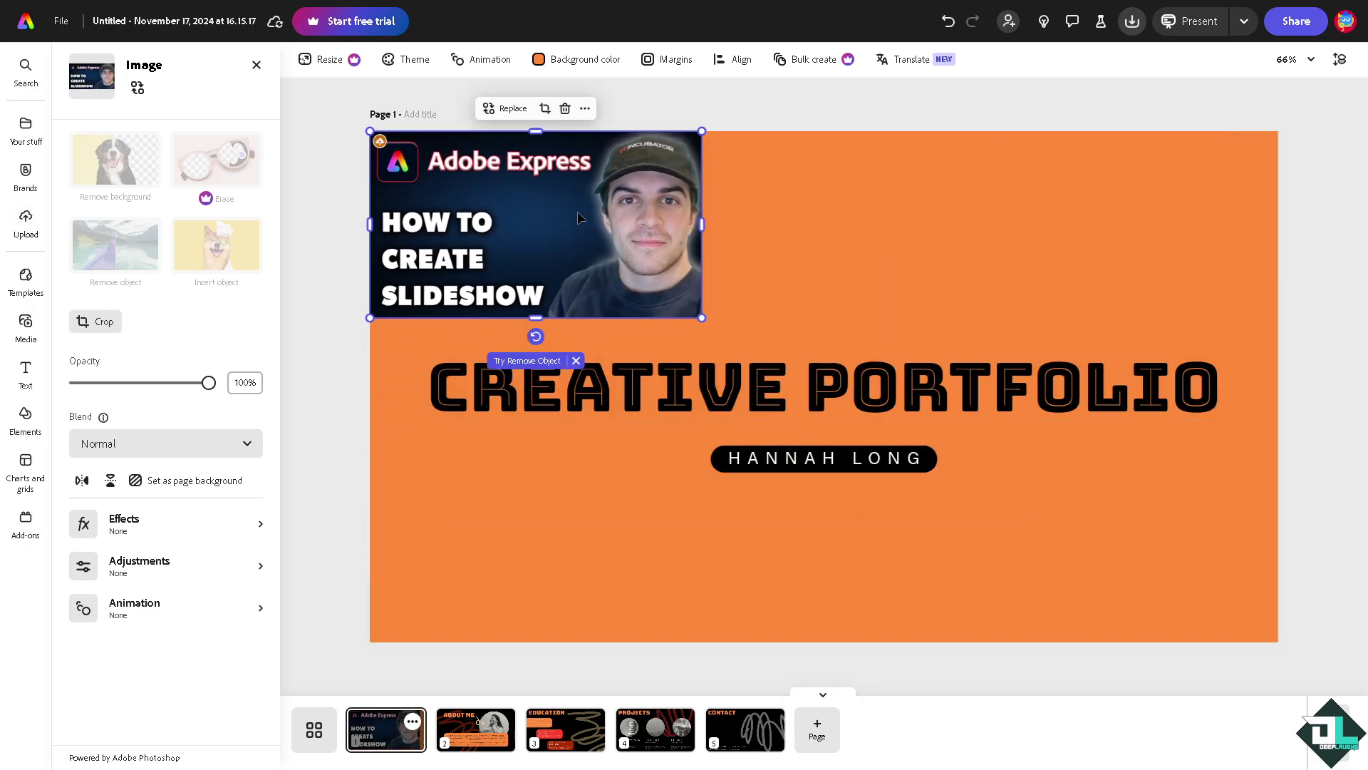
{"action": "left_click_drag", "start_coordinate": [582, 217], "coordinate": [895, 247]}
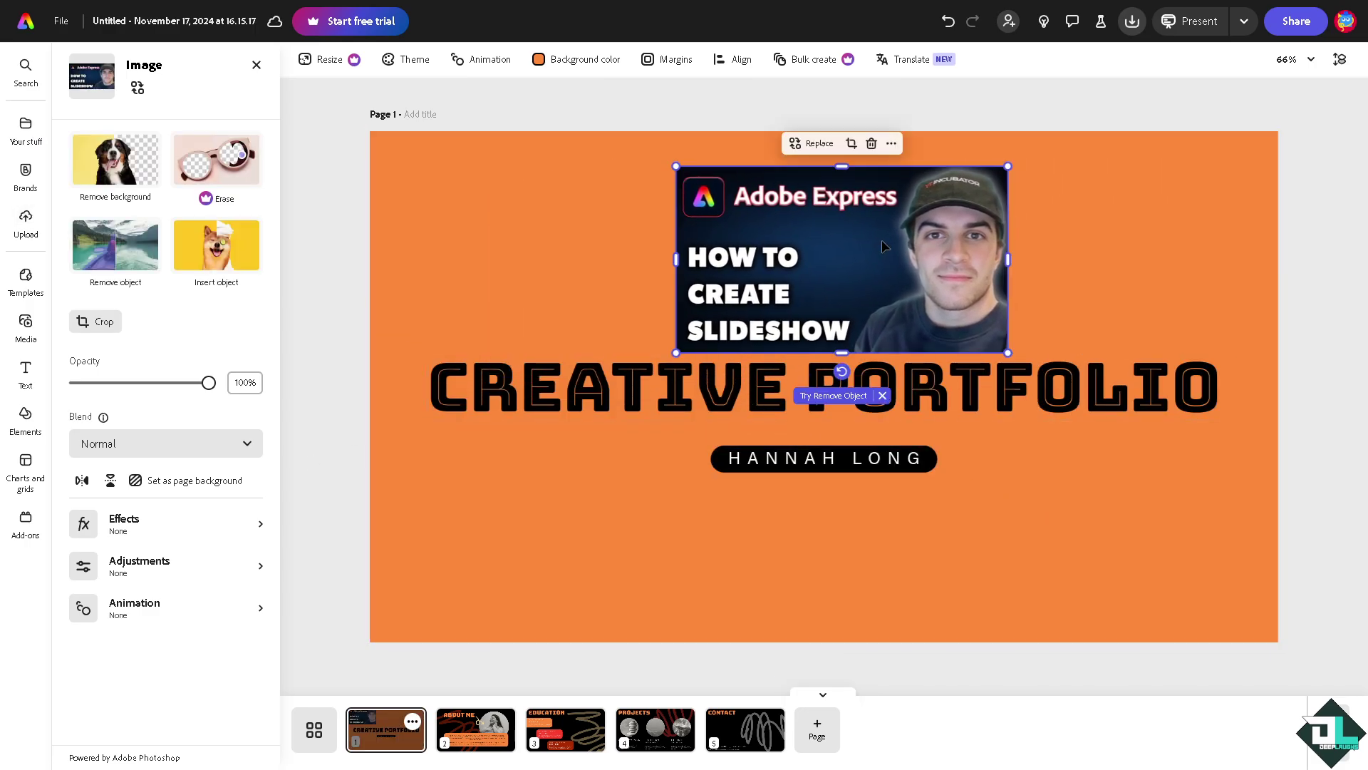
Step: Replace the cover's name tag text with a new name
{"action": "left_click", "coordinate": [856, 454]}
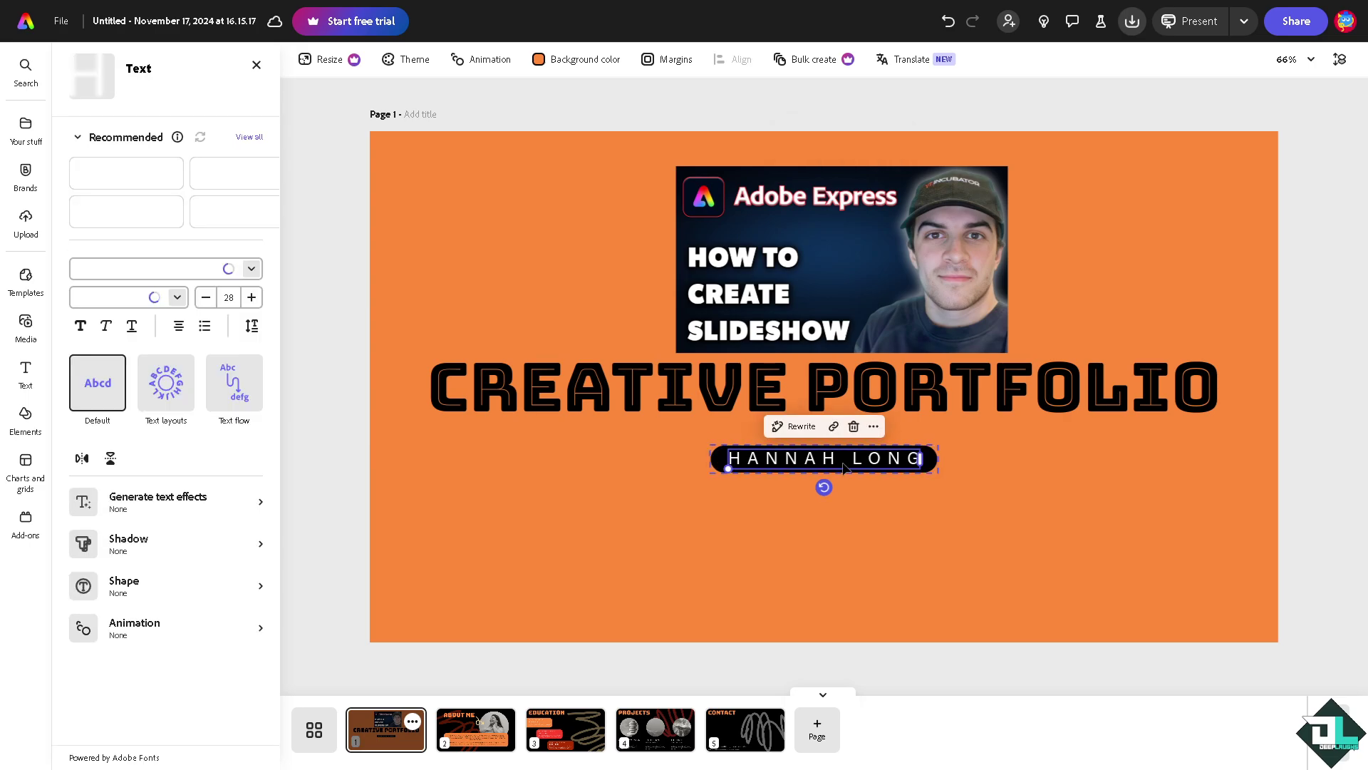
{"action": "left_click", "coordinate": [844, 466]}
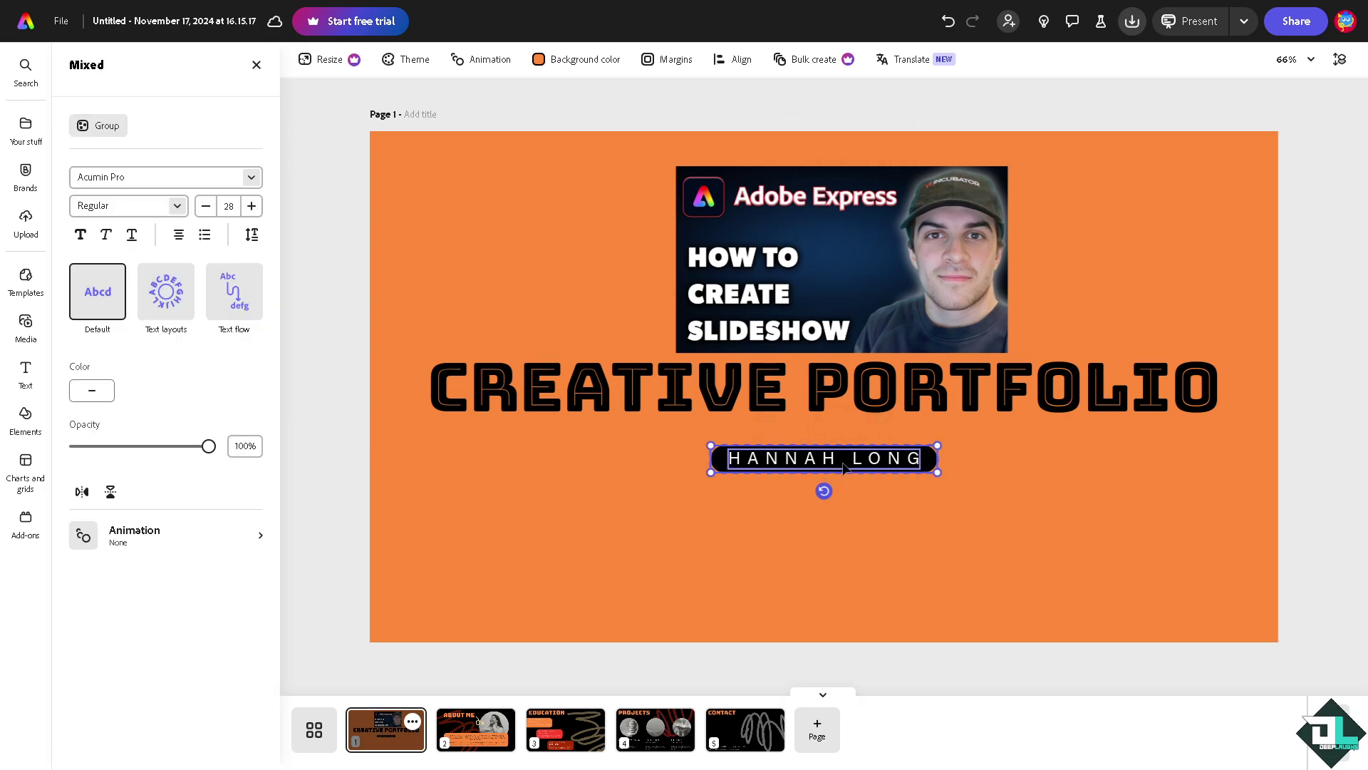
{"action": "double_click", "coordinate": [845, 467]}
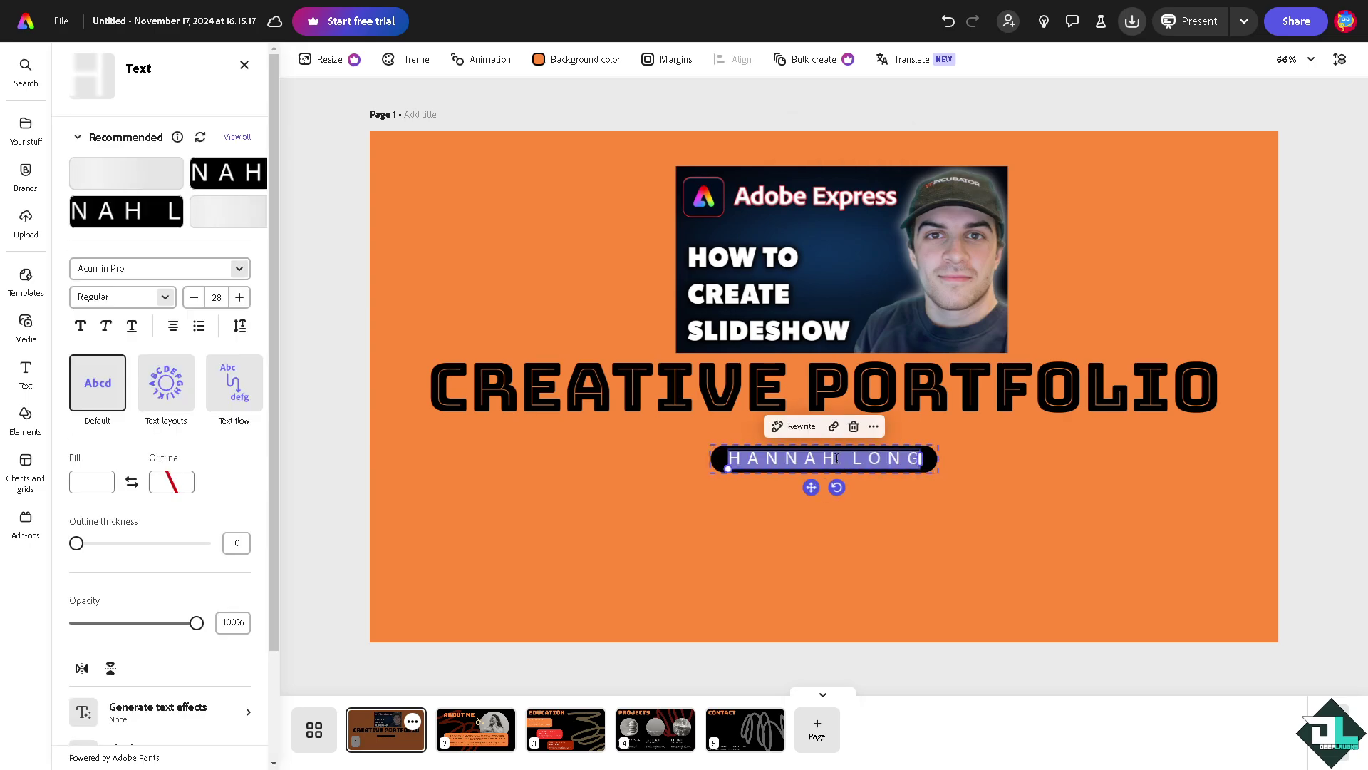
{"action": "key", "text": "BackSpace"}
{"action": "type", "text": "DEEP AL"}
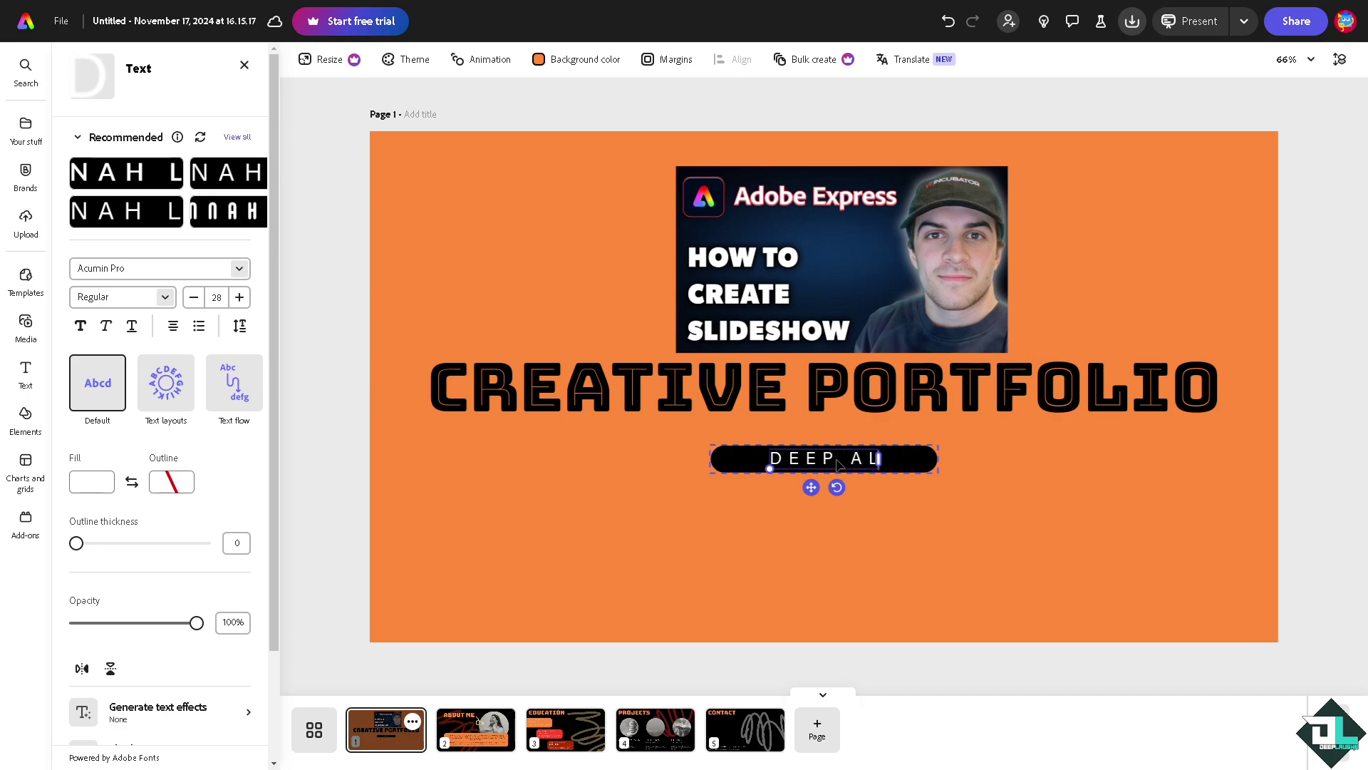
{"action": "type", "text": "UG"}
{"action": "key", "text": "BackSpace"}
{"action": "key", "text": "BackSpace"}
{"action": "key", "text": "BackSpace"}
{"action": "key", "text": "BackSpace"}
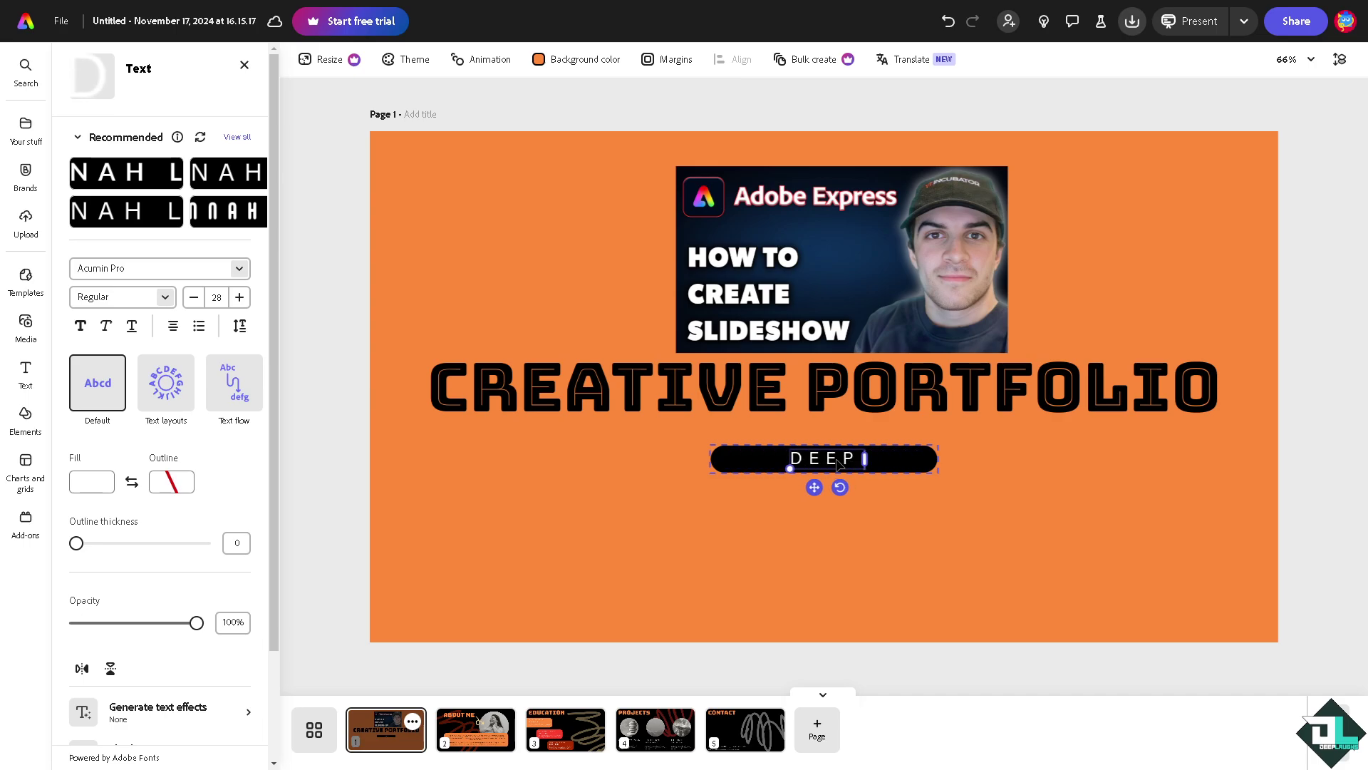
{"action": "type", "text": " LAUGHS"}
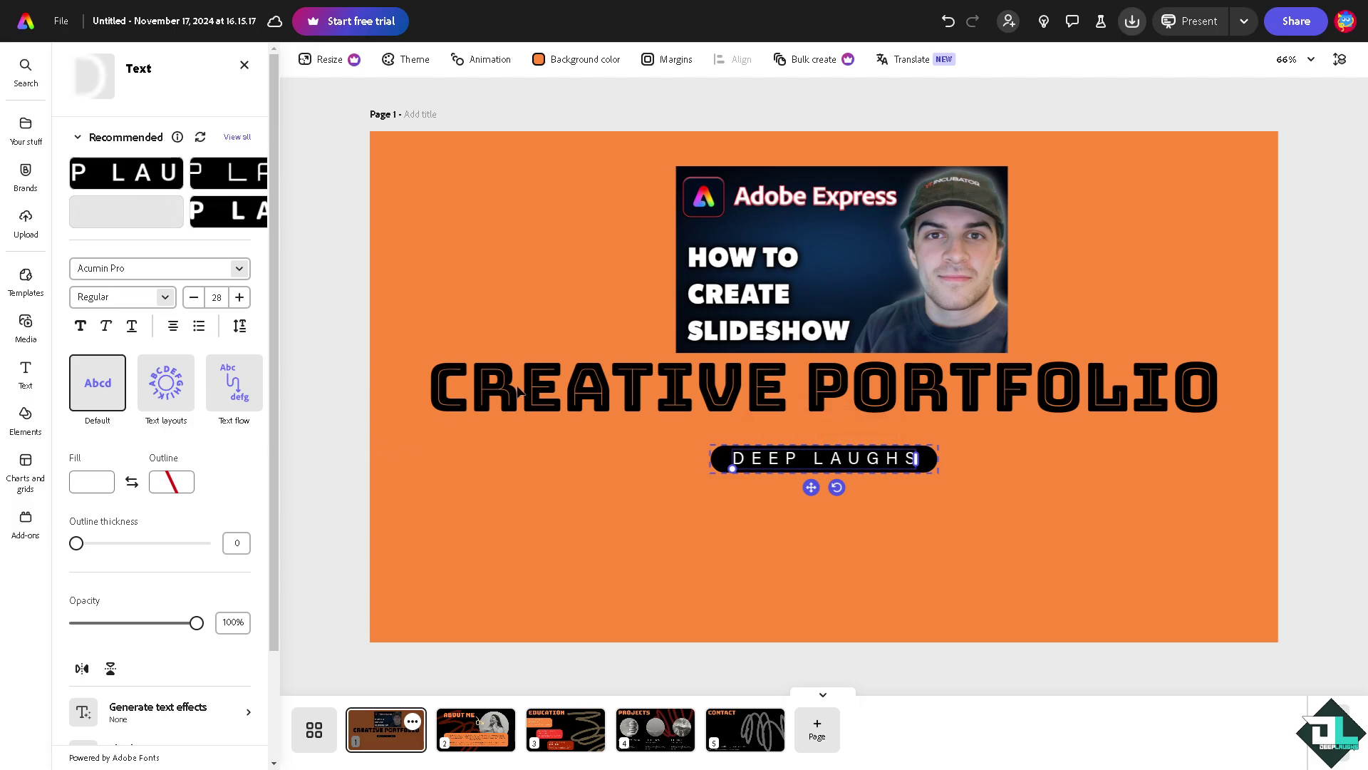
Step: Paste 'How to Create Slideshow in Adobe Express' as the headline and fit it on one line
{"action": "left_click", "coordinate": [594, 391]}
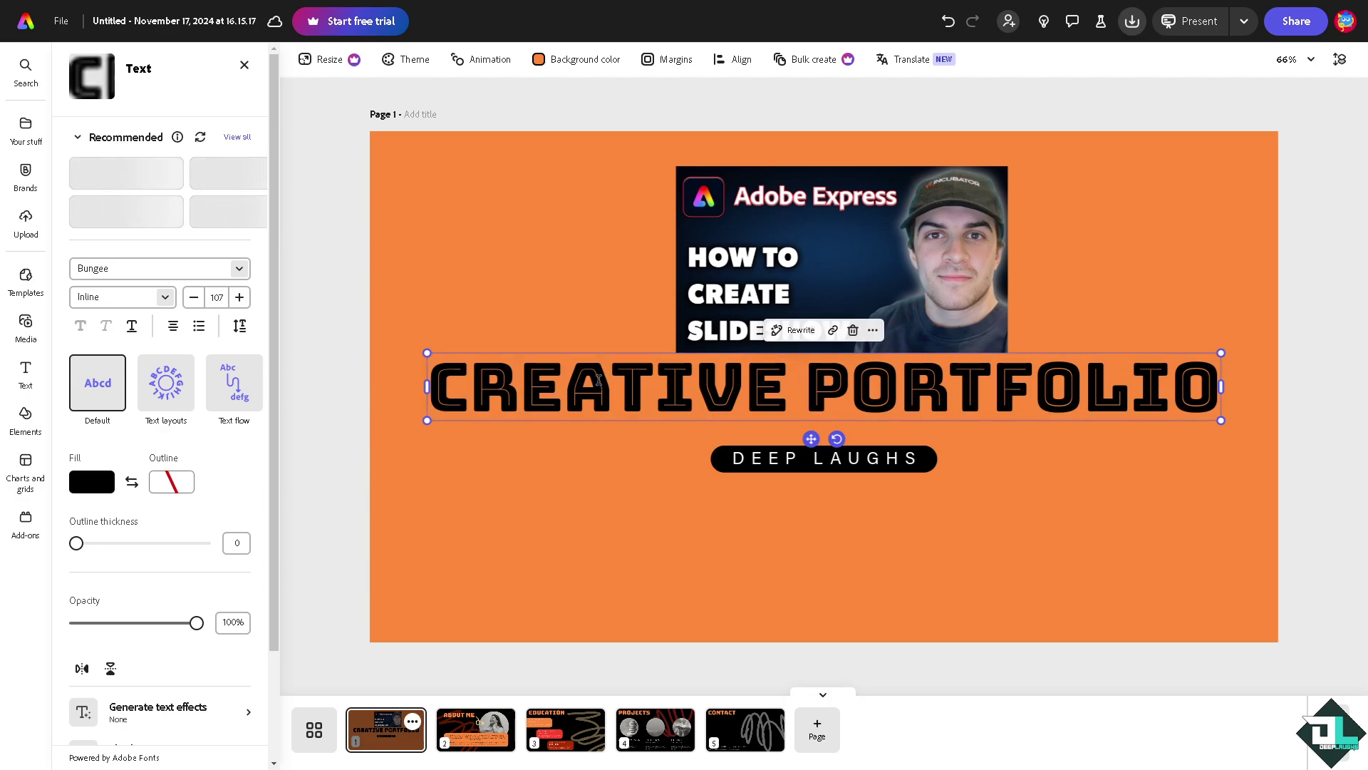
{"action": "type", "text": "HOW TO CREATE SLIDESHOW IN ADOBE EXPRESS"}
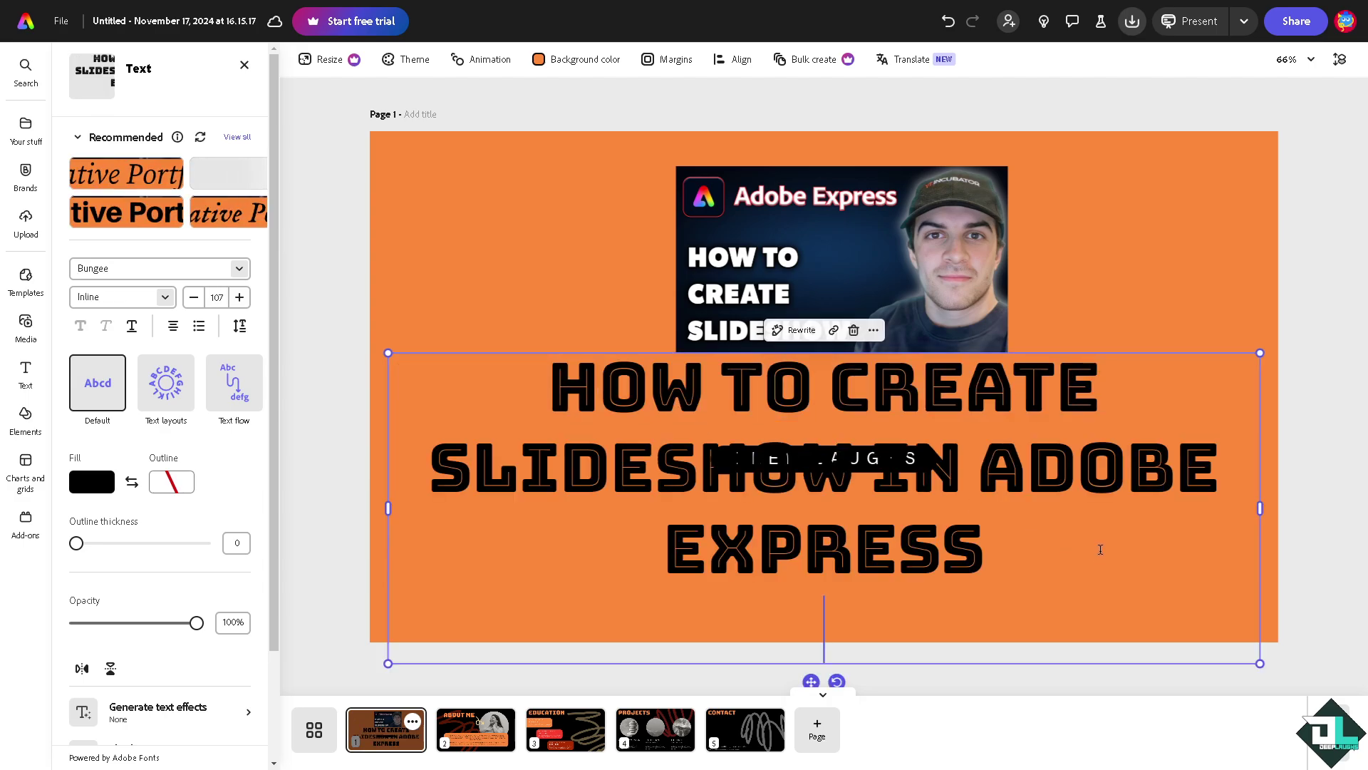
{"action": "left_click_drag", "start_coordinate": [1262, 665], "coordinate": [786, 494]}
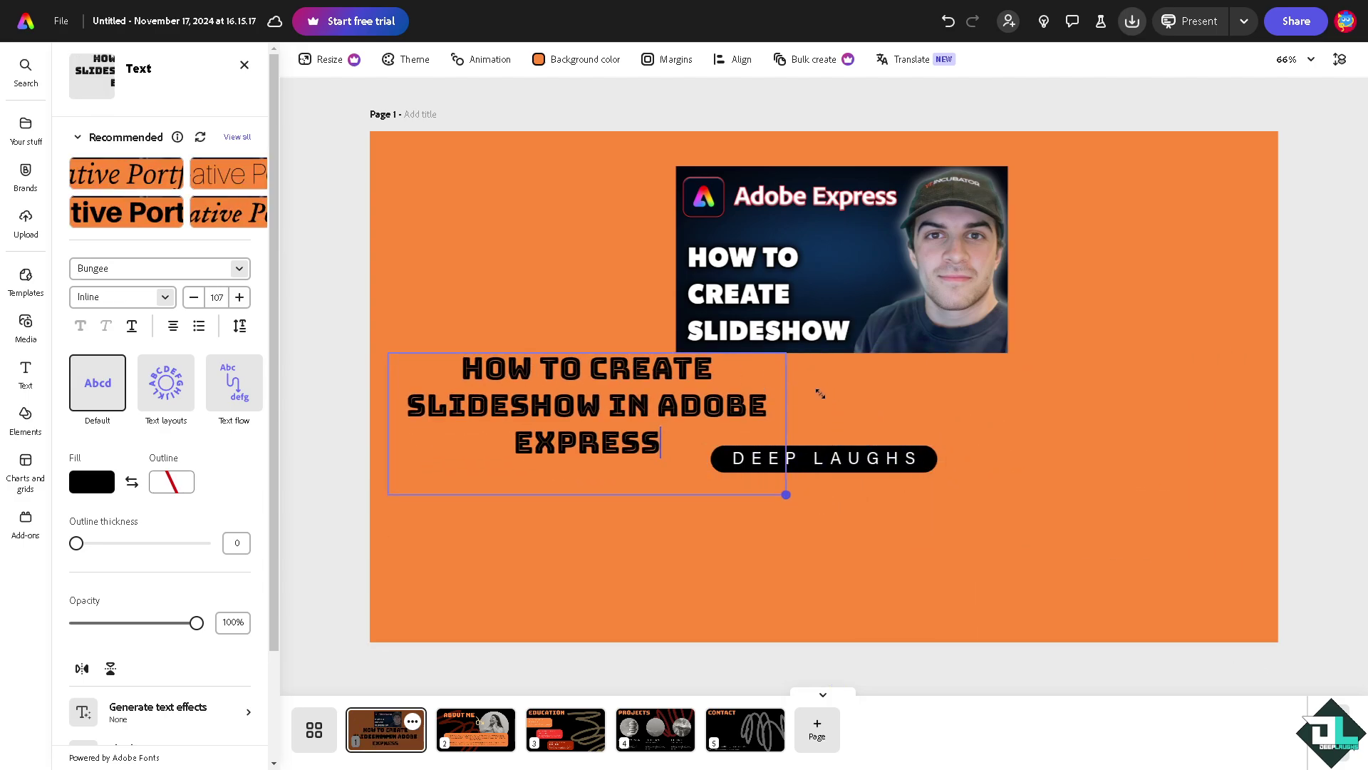
{"action": "left_click_drag", "start_coordinate": [784, 424], "coordinate": [1262, 434]}
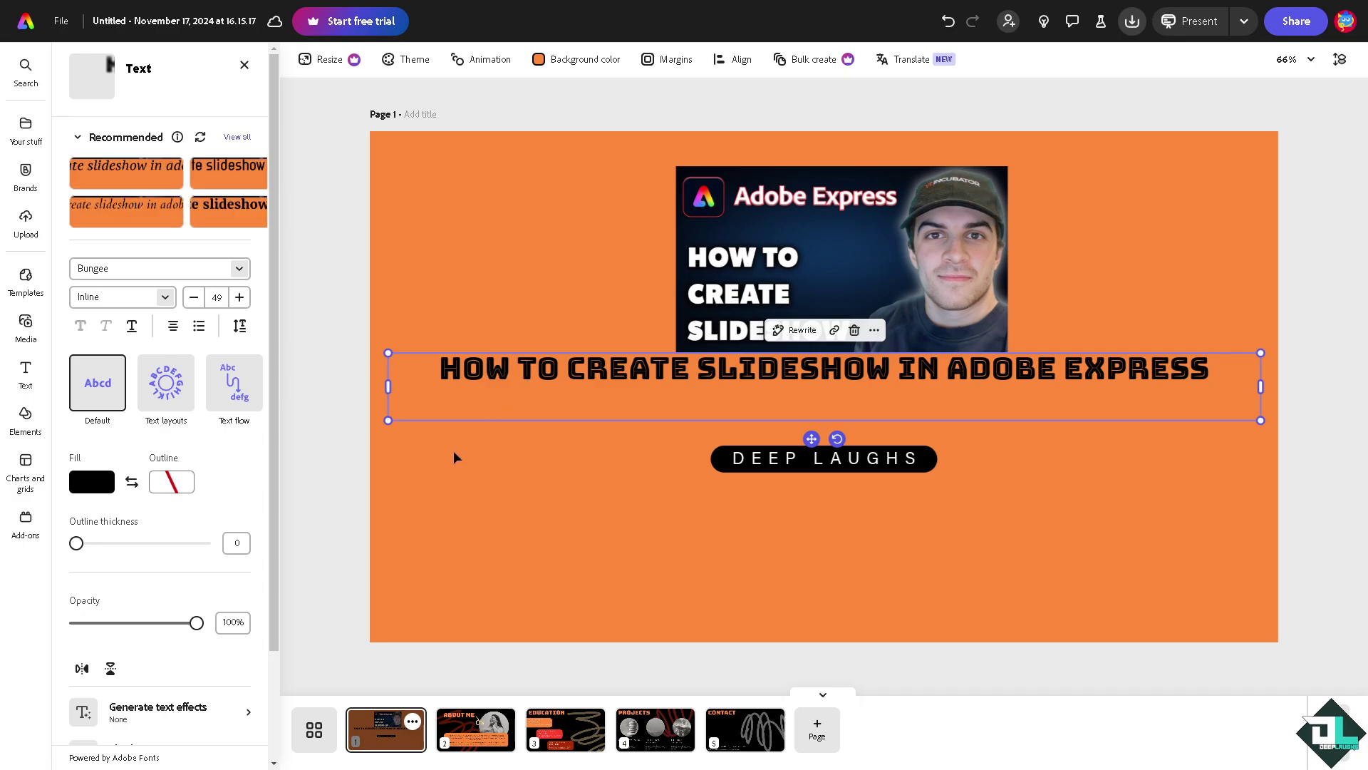
Step: Play the edited deck full screen with arrow keys through to Contact, then exit
{"action": "left_click", "coordinate": [1194, 21]}
{"action": "key", "text": "Right"}
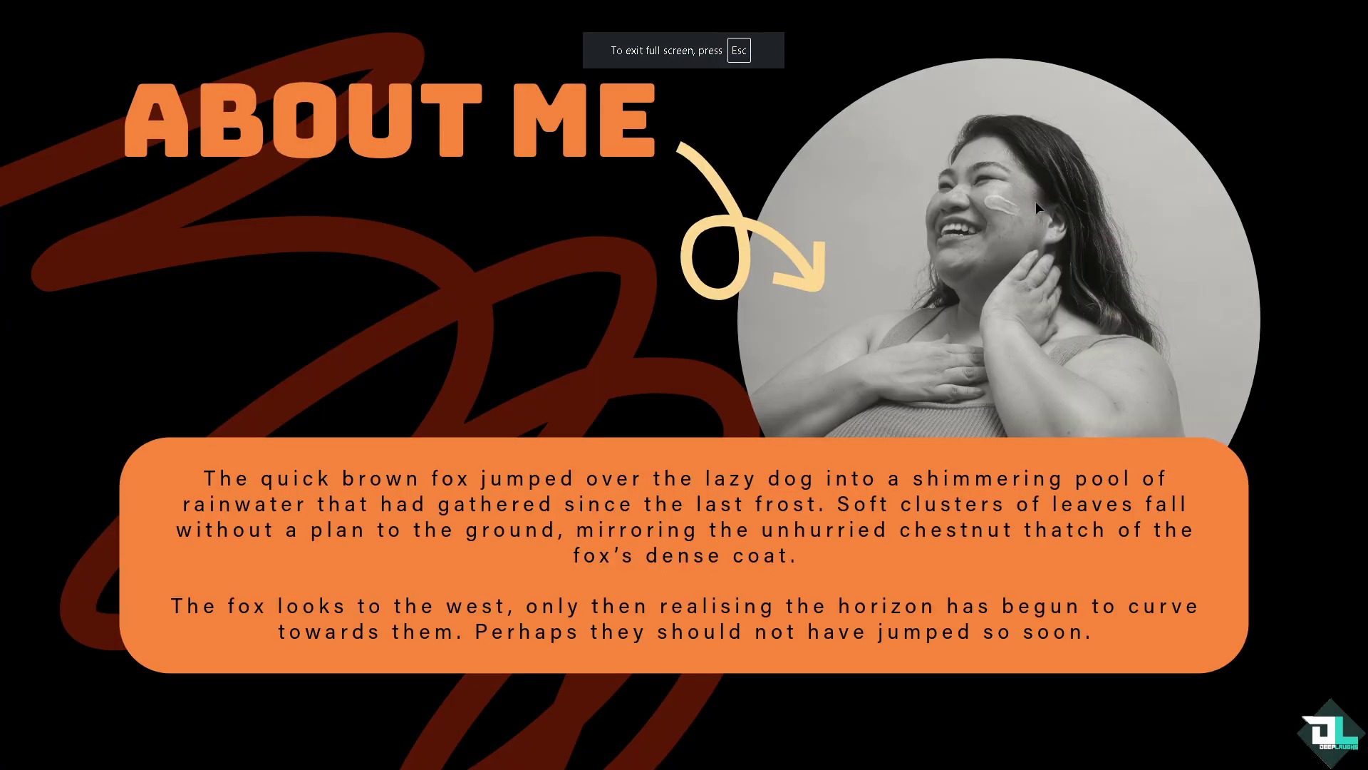
{"action": "key", "text": "Right"}
{"action": "key", "text": "Right"}
{"action": "key", "text": "Right"}
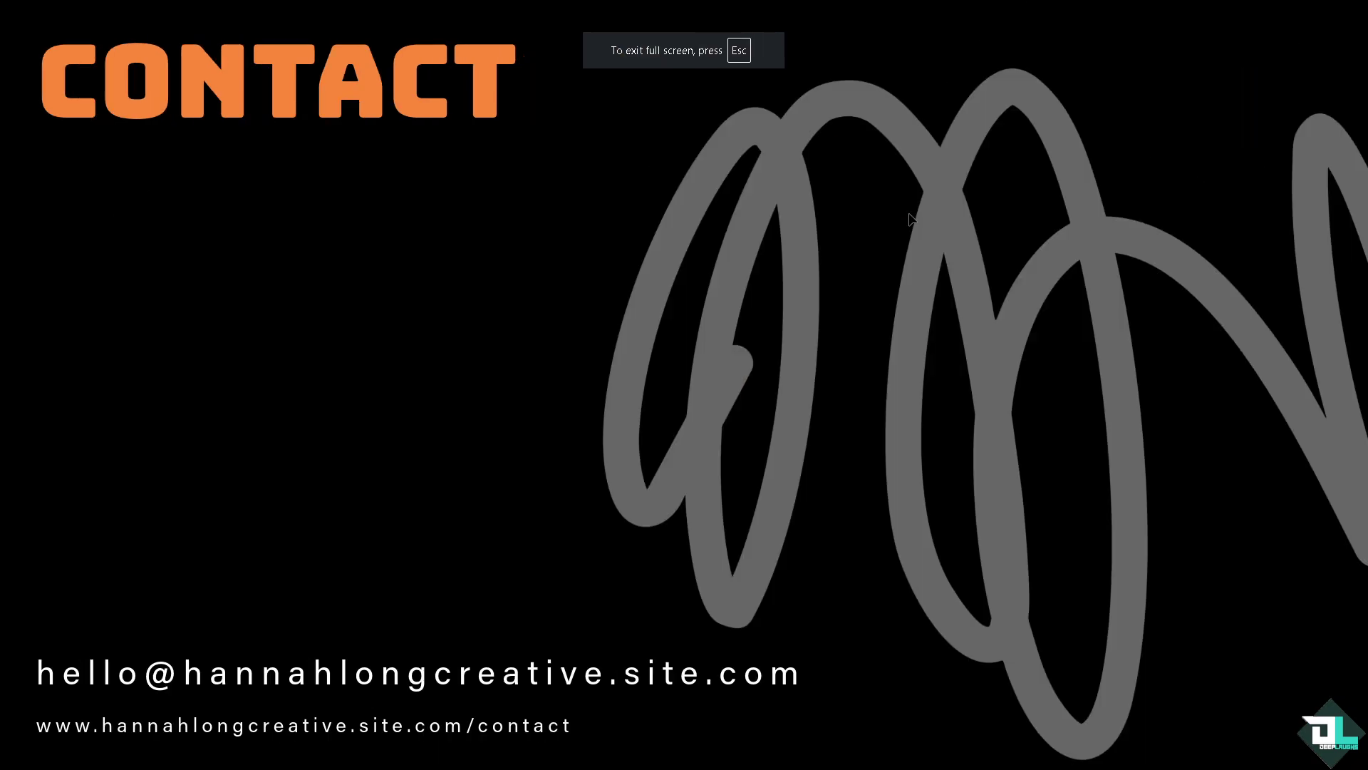
{"action": "key", "text": "Right"}
{"action": "key", "text": "Escape"}
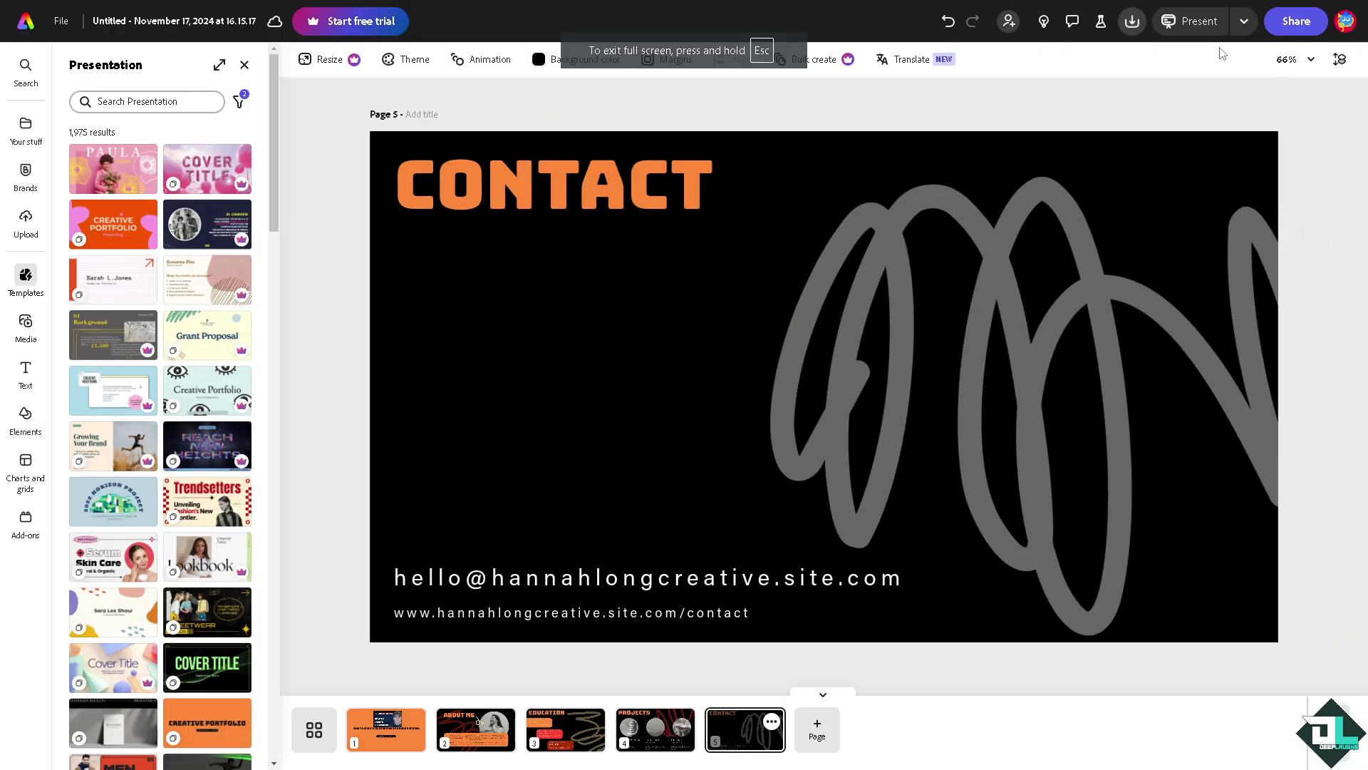
Step: Check the Share options and the Download panel's file formats, then show page 1
{"action": "left_click", "coordinate": [1299, 22]}
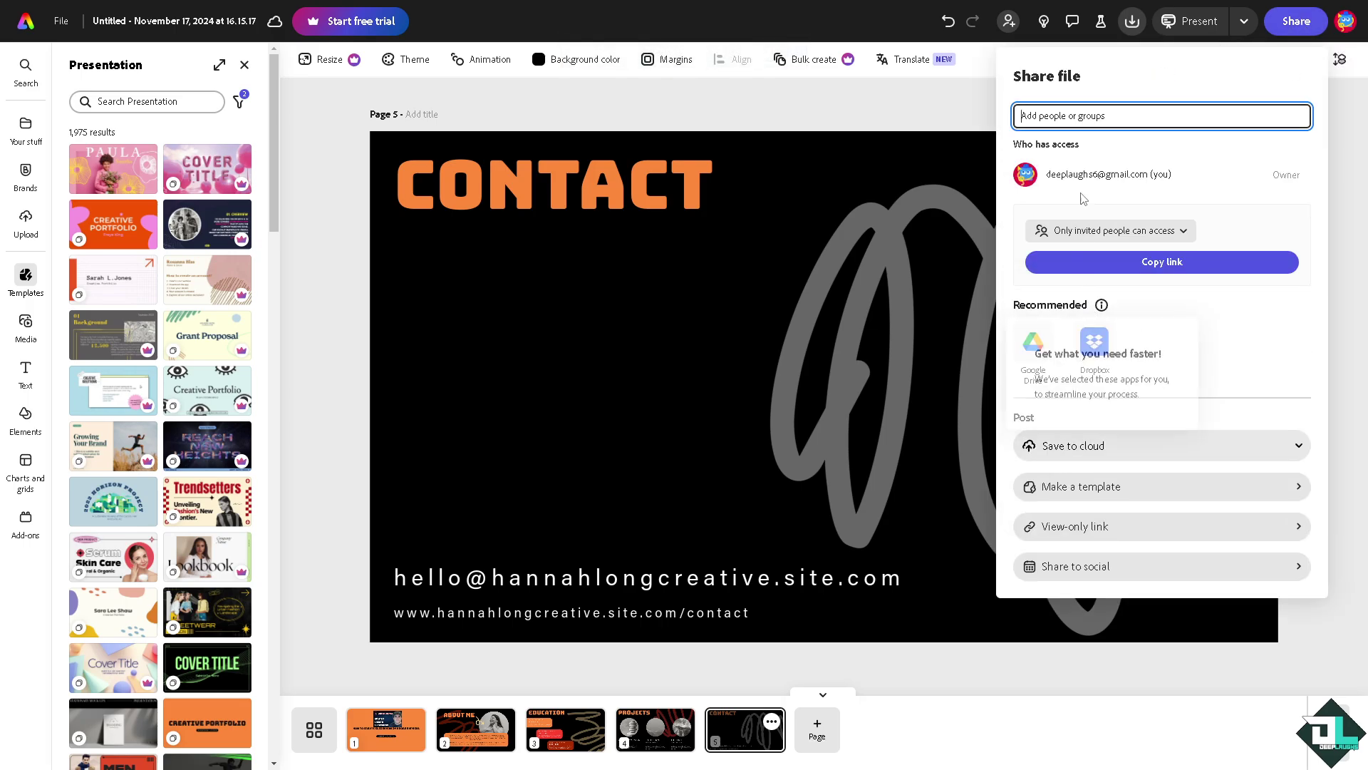
{"action": "left_click", "coordinate": [1147, 275]}
{"action": "left_click", "coordinate": [1133, 21]}
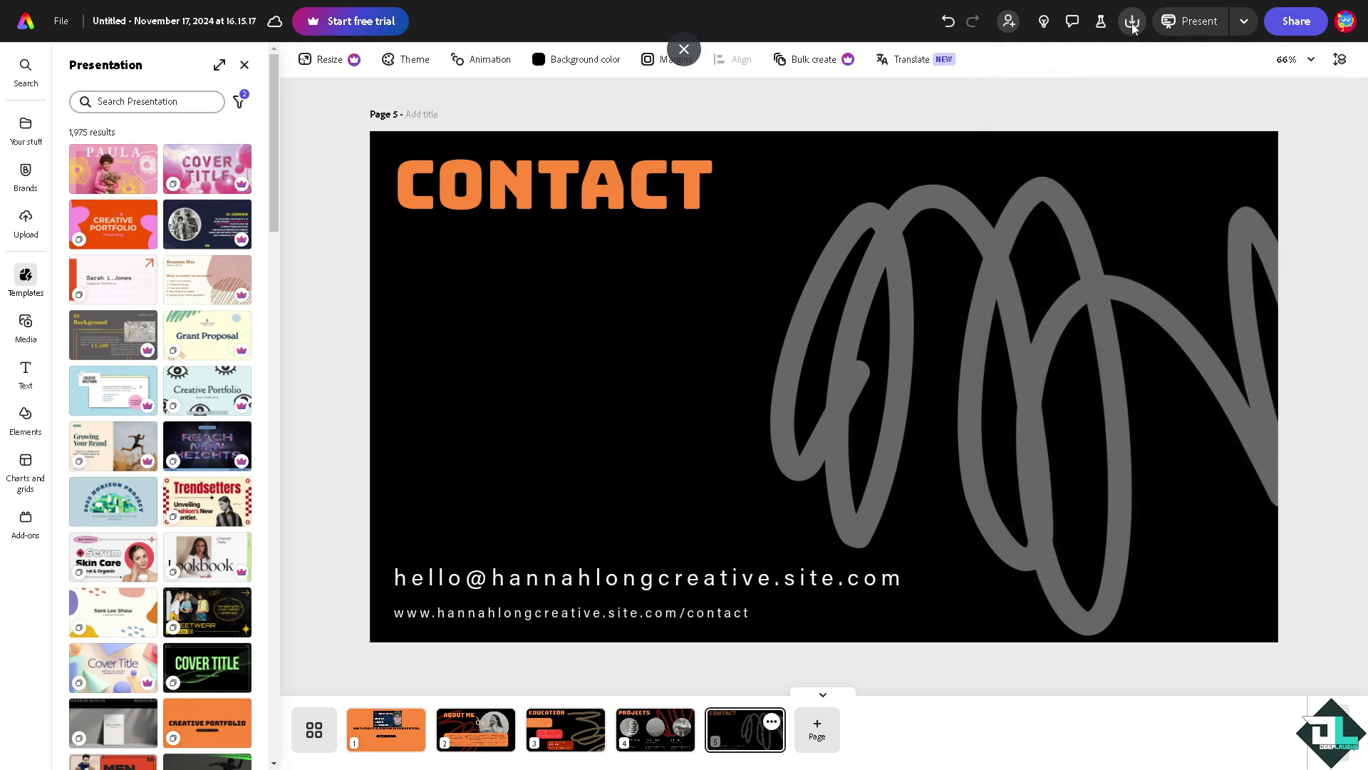
{"action": "left_click", "coordinate": [1132, 21]}
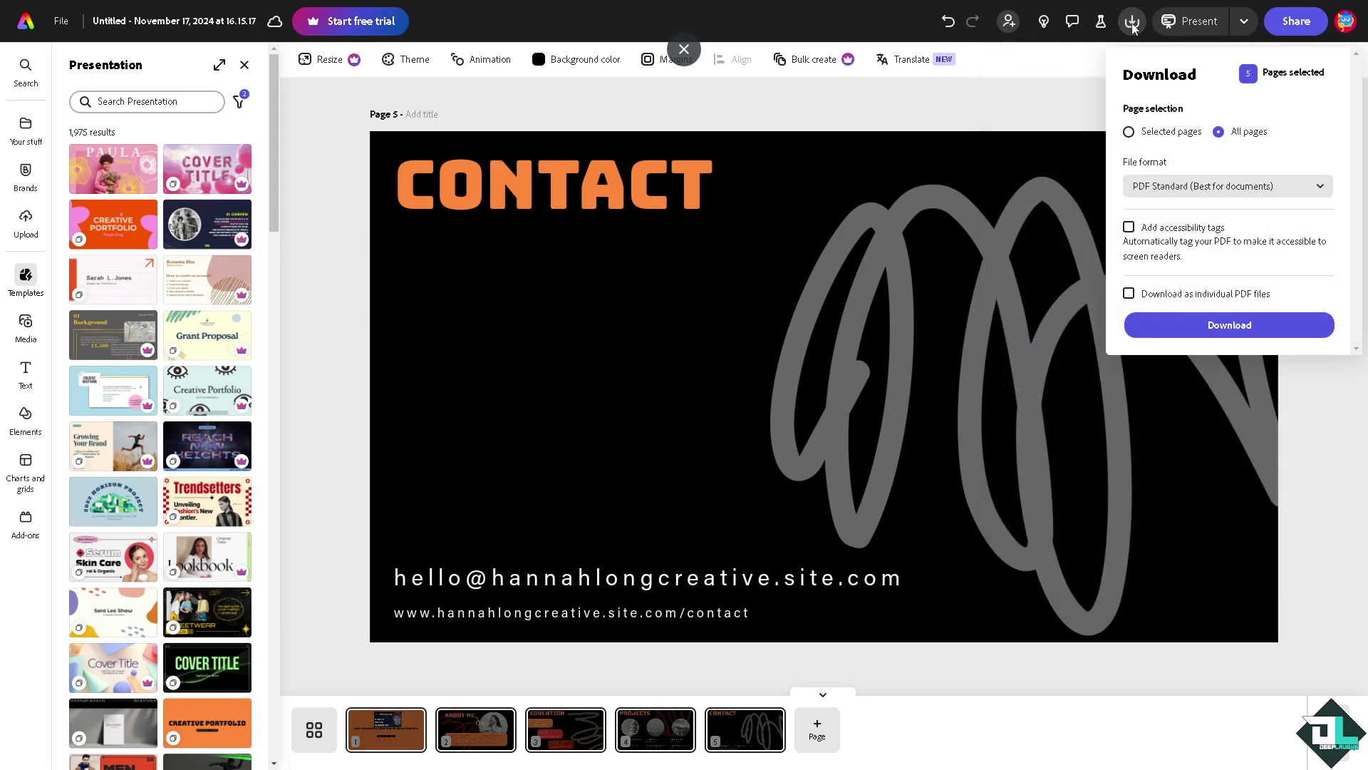
{"action": "left_click", "coordinate": [1178, 188]}
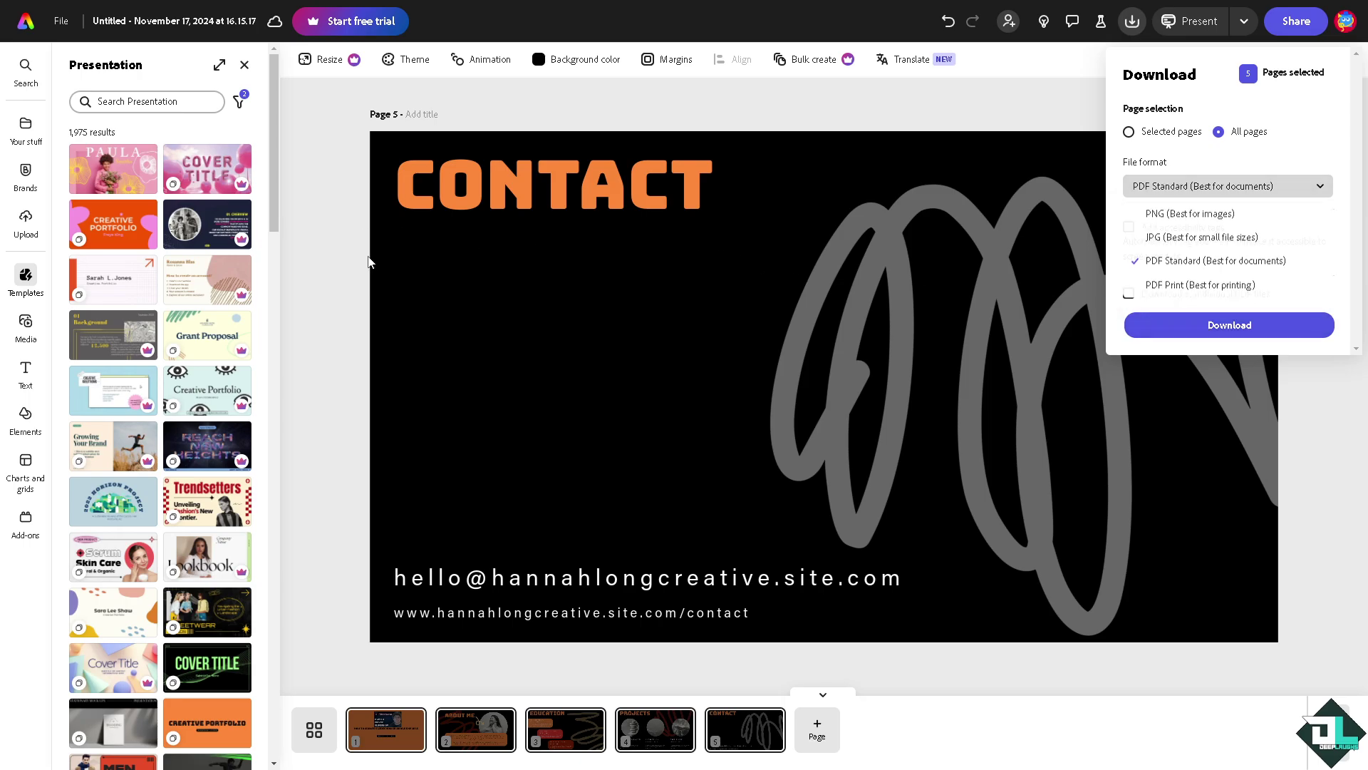
{"action": "left_click", "coordinate": [374, 264]}
{"action": "left_click", "coordinate": [376, 739]}
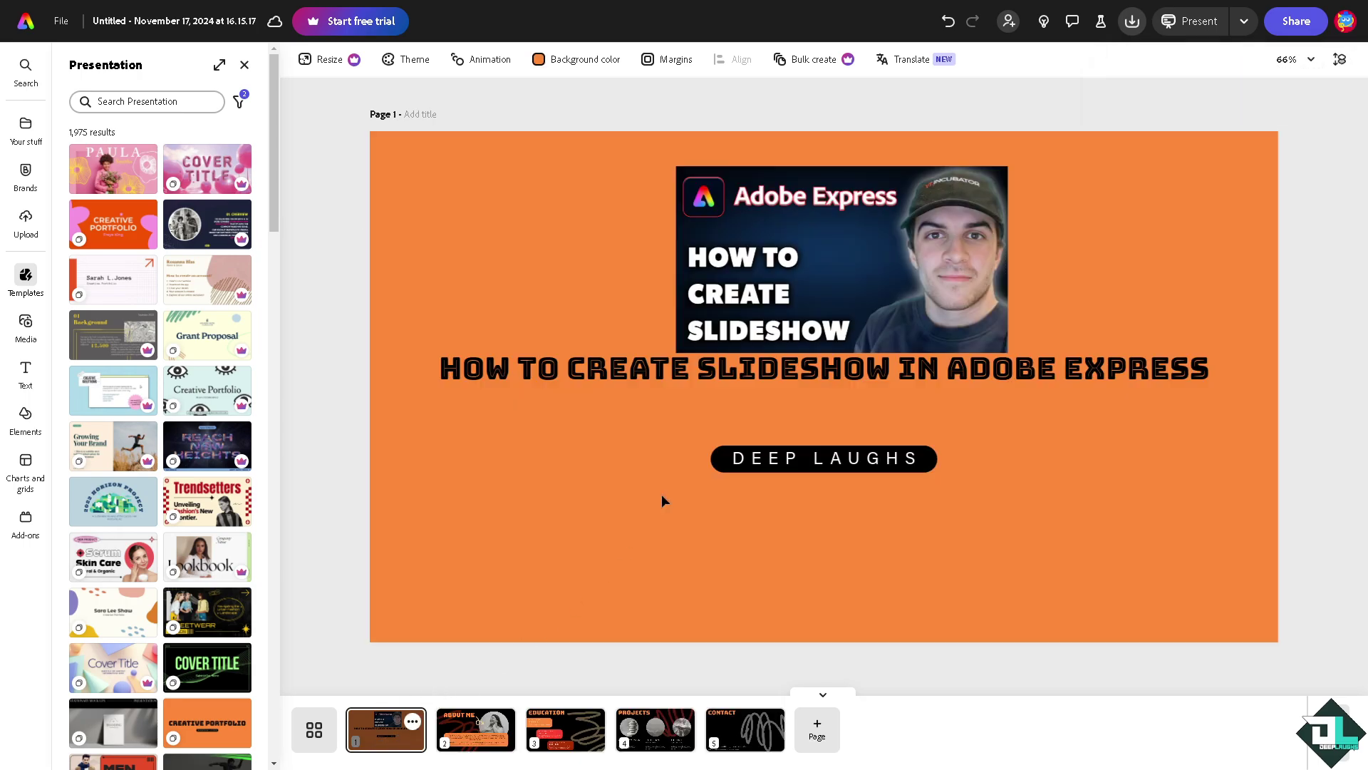